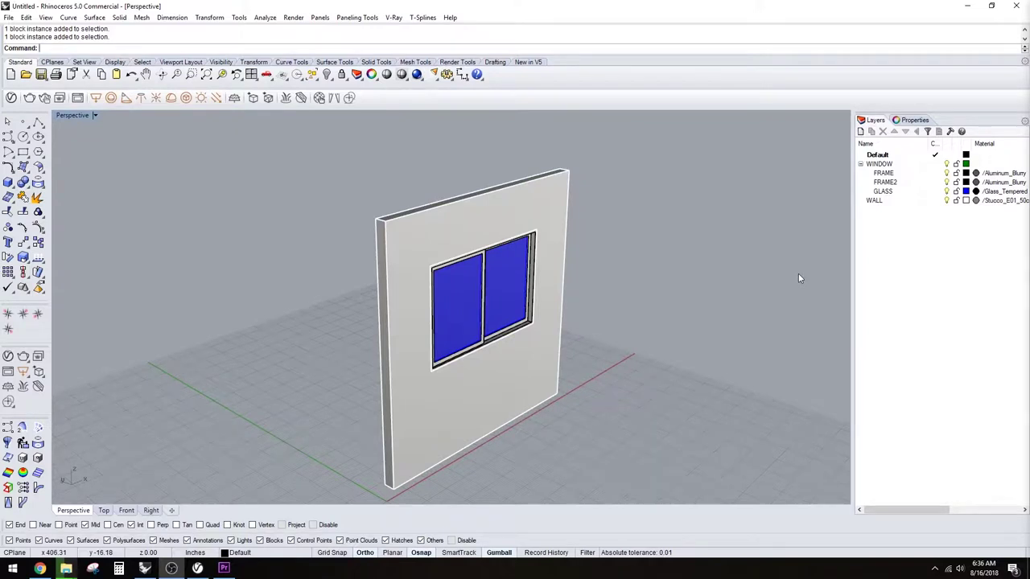
Move the existing wall and its window together away from the origin and hide them.
right_drag(738, 379, 660, 355)
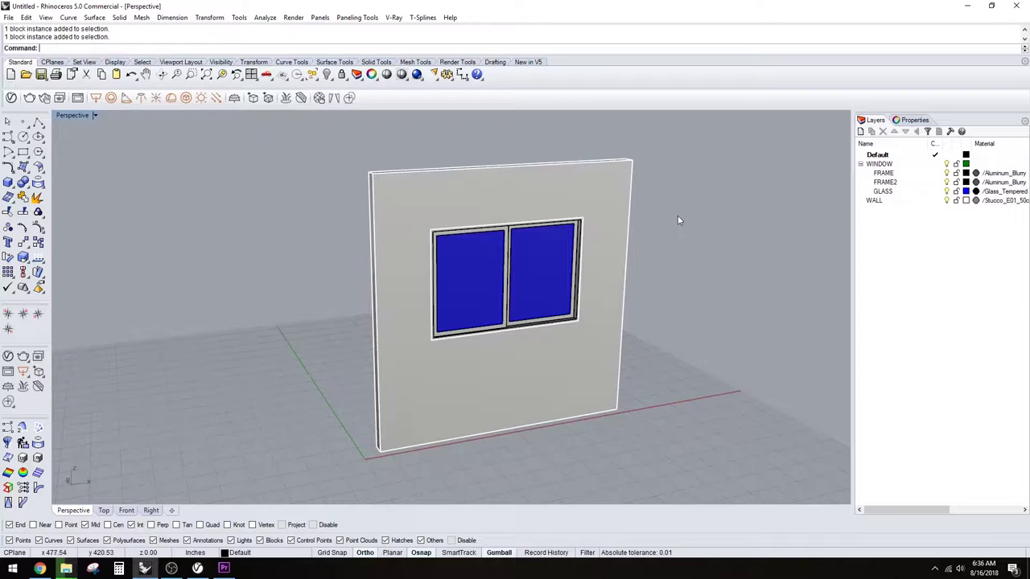
mouse_move(660, 257)
right_down()
mouse_move(690, 249)
mouse_move(666, 265)
right_up()
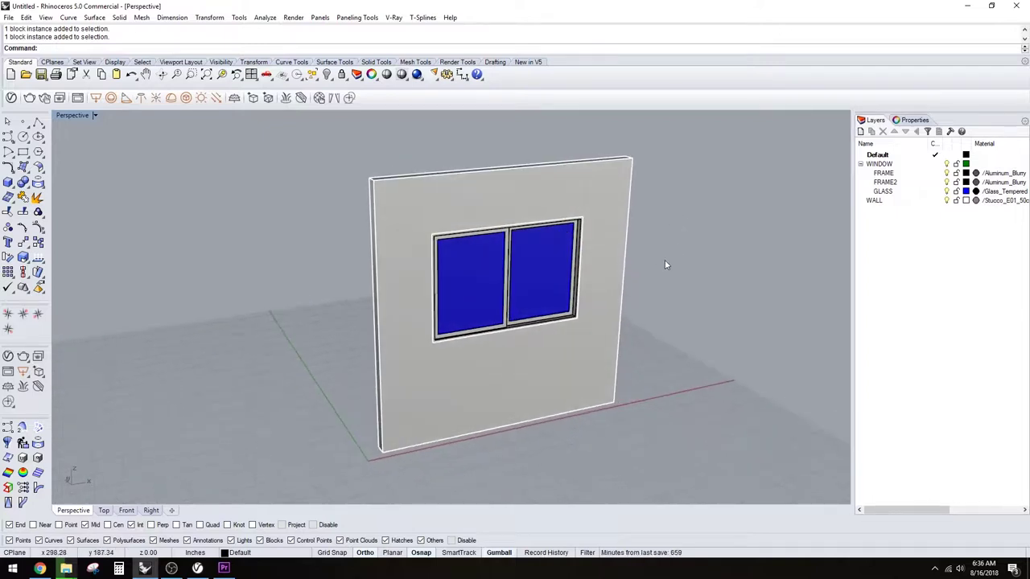
scroll(436, 188, down, 4)
shift+right_drag(437, 188, 506, 281)
drag(305, 175, 724, 473)
scroll(636, 374, down, 3)
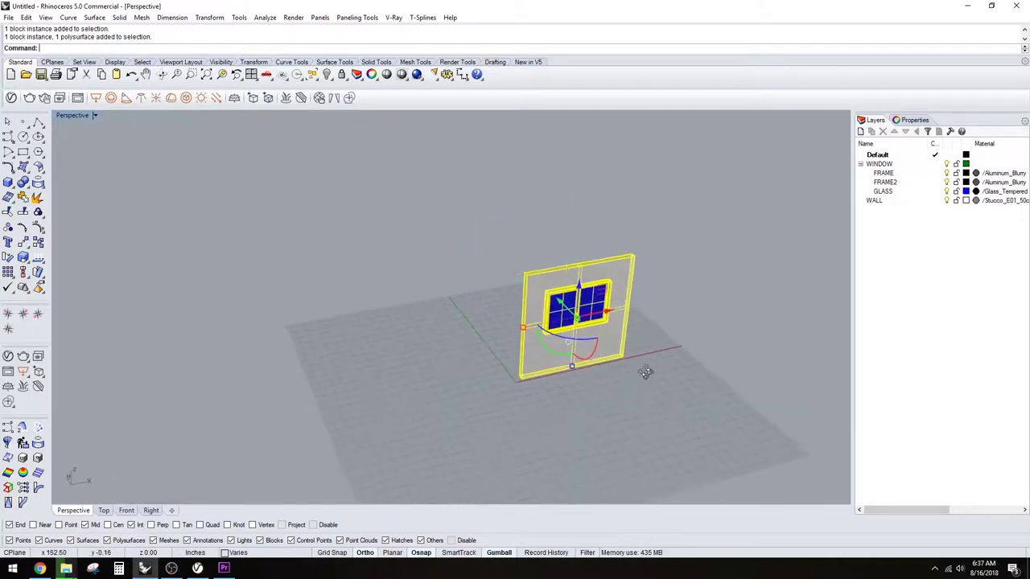
drag(635, 367, 318, 394)
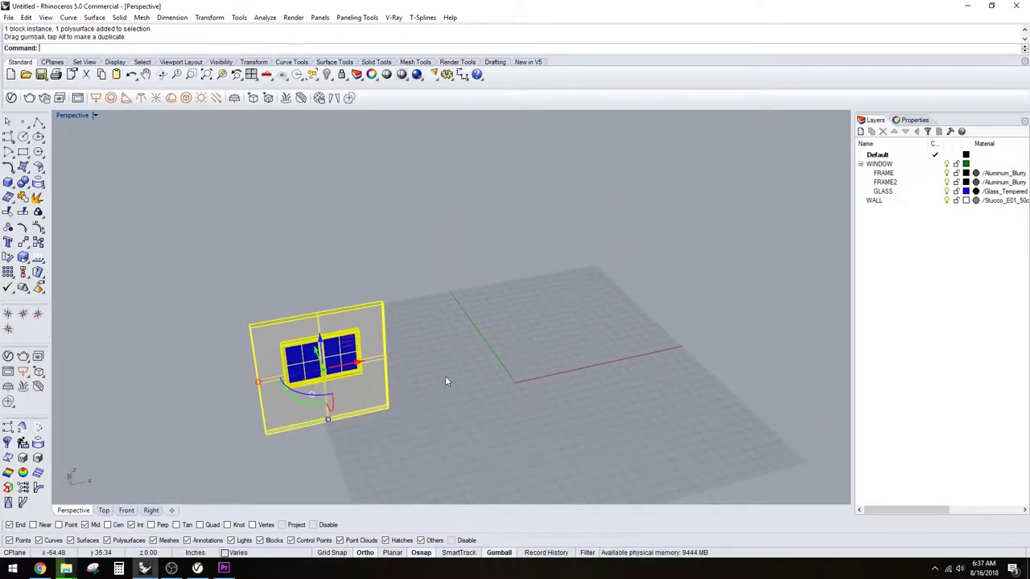
key(ctrl+h)
right_drag(542, 366, 602, 344)
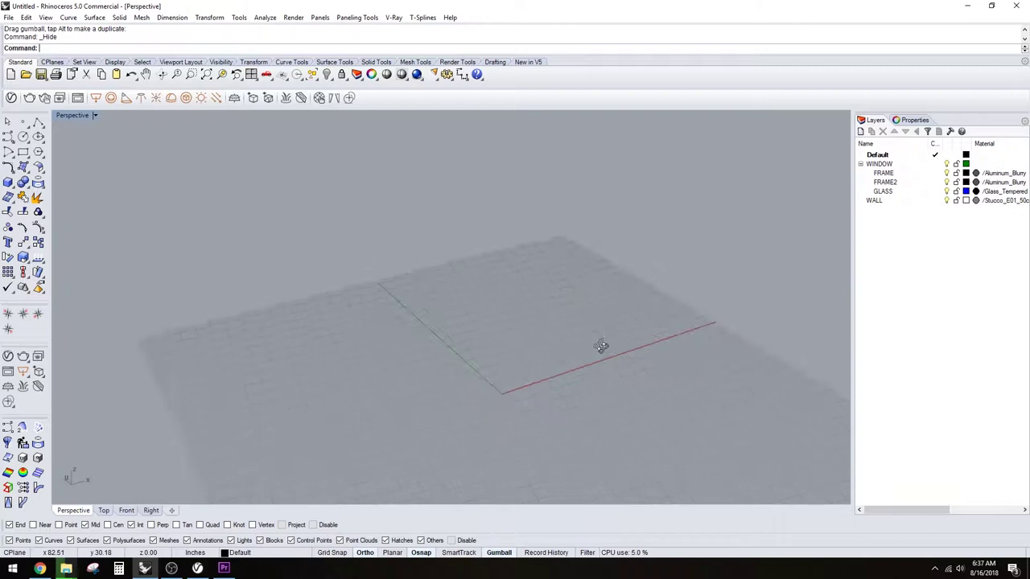
Draw a straight 10' polyline near the origin, parallel to the red X axis.
click(927, 155)
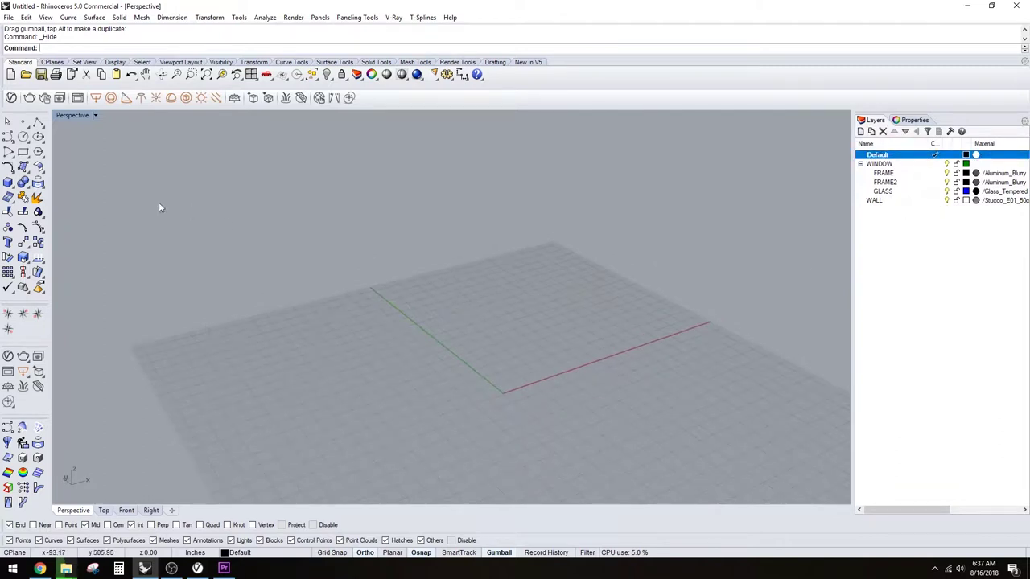
click(38, 121)
click(501, 385)
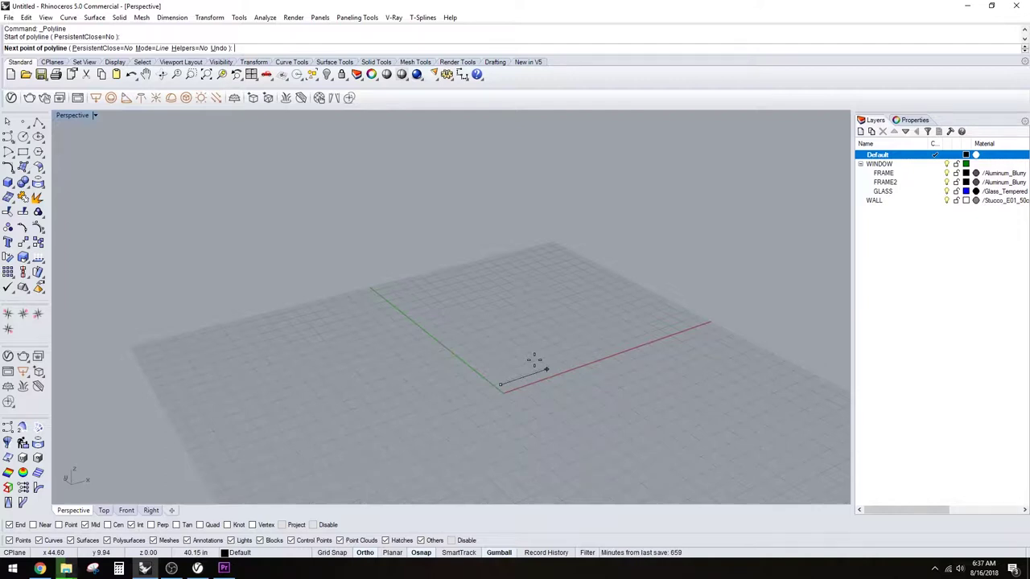
text(10)
key(Return)
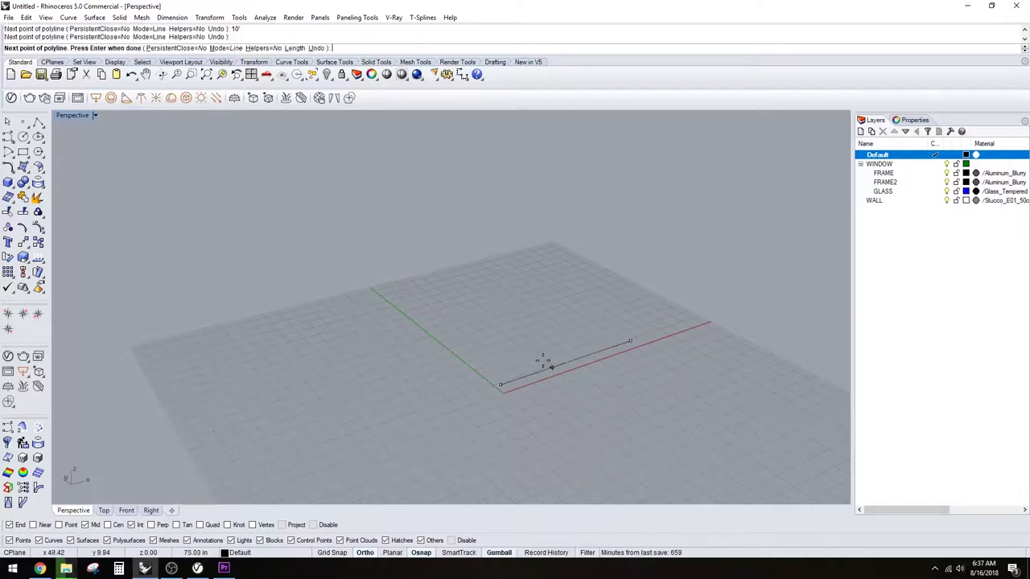
key(Return)
Extrude the line vertically by 10' with ExtrudeCrv and delete the source line.
right_drag(686, 398, 635, 381)
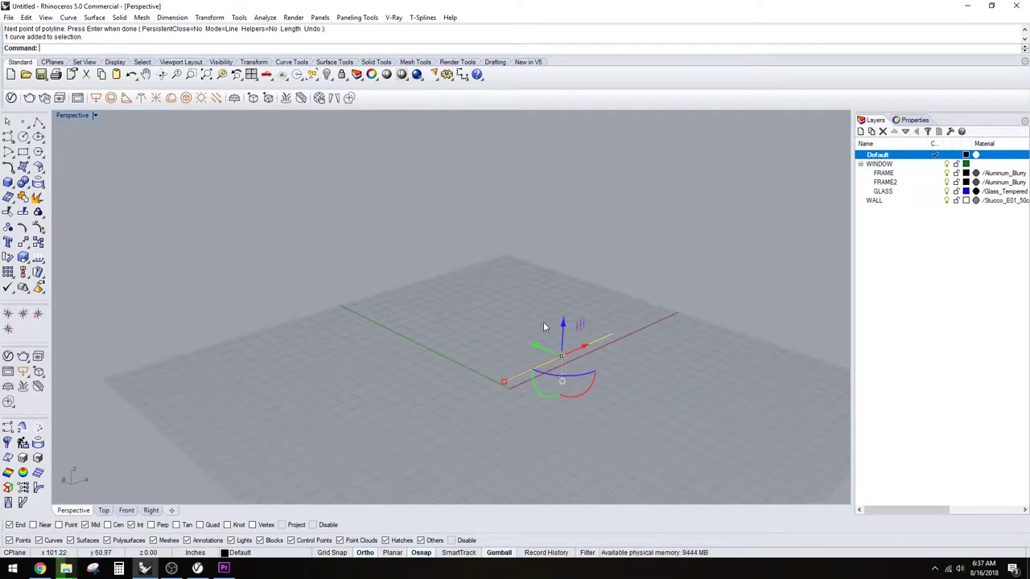
scroll(567, 309, up, 6)
text(ExtrudeCrv)
scroll(570, 313, down, 2)
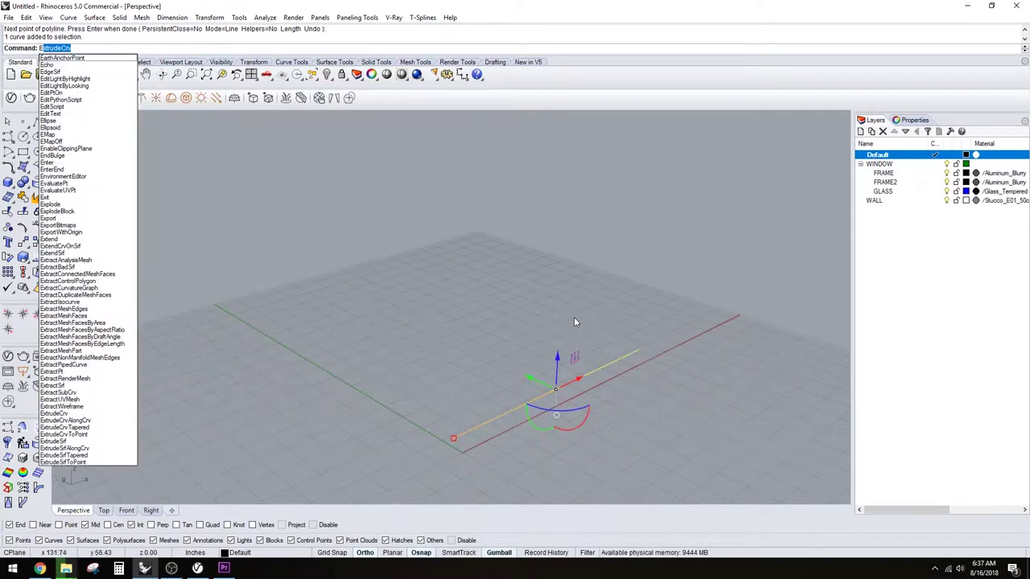
text(xtrudecrv)
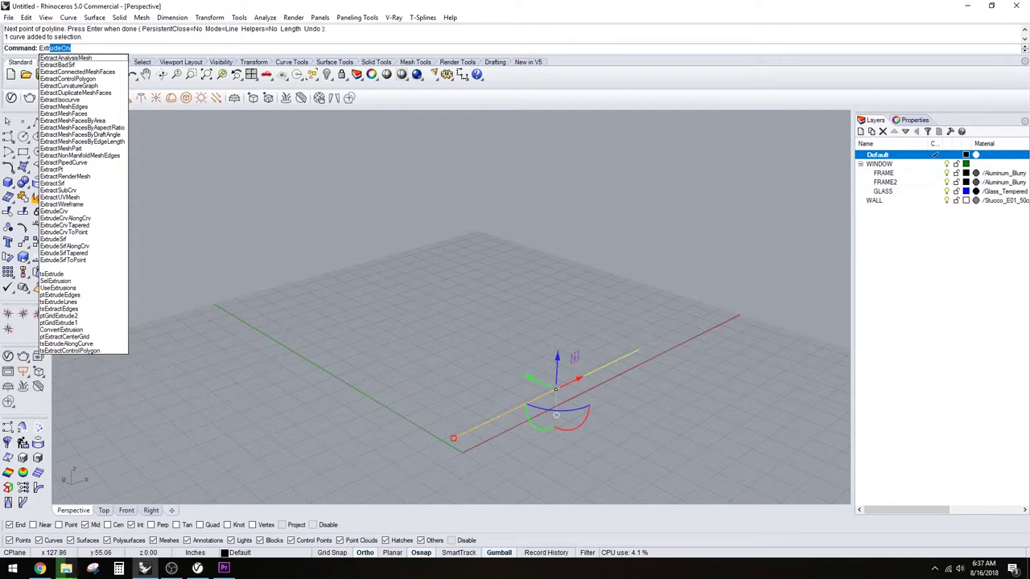
key(Return)
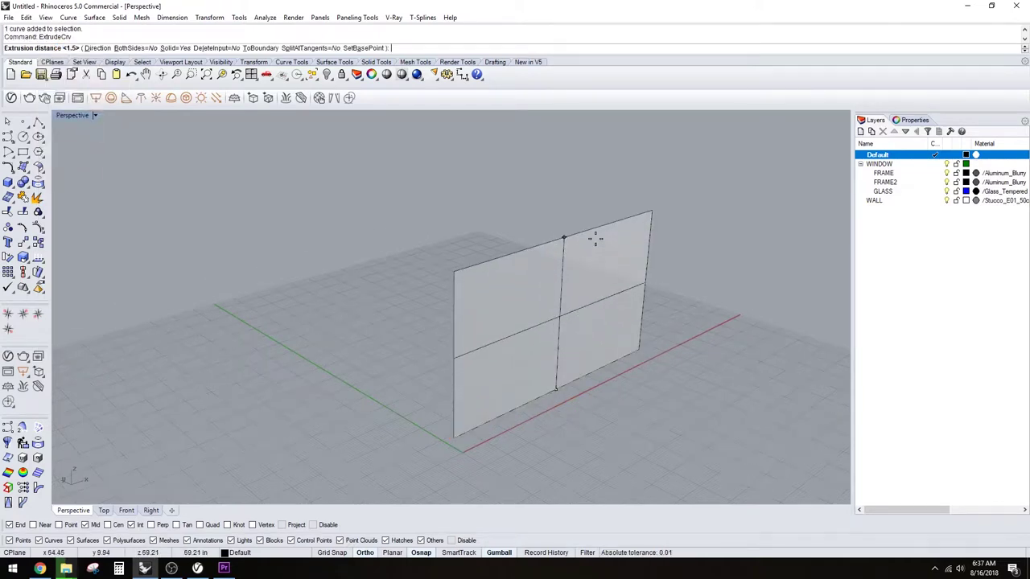
text(10')
key(Return)
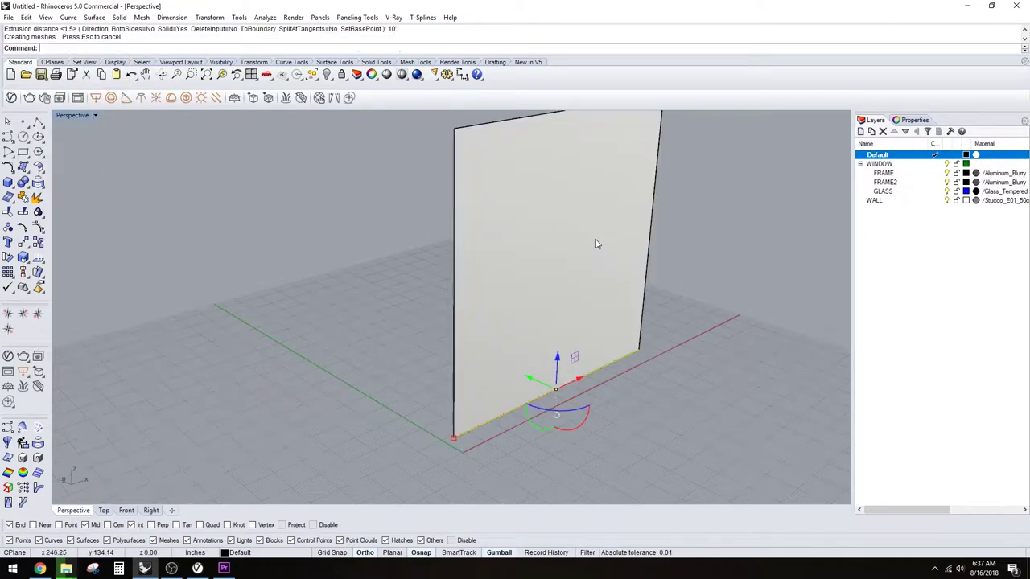
key(Delete)
Offset the vertical surface into a solid wall with OffsetSrf, using distance 5.5 and the flipped direction.
scroll(605, 245, down, 4)
right_drag(606, 245, 556, 249)
click(527, 288)
right_drag(527, 288, 551, 284)
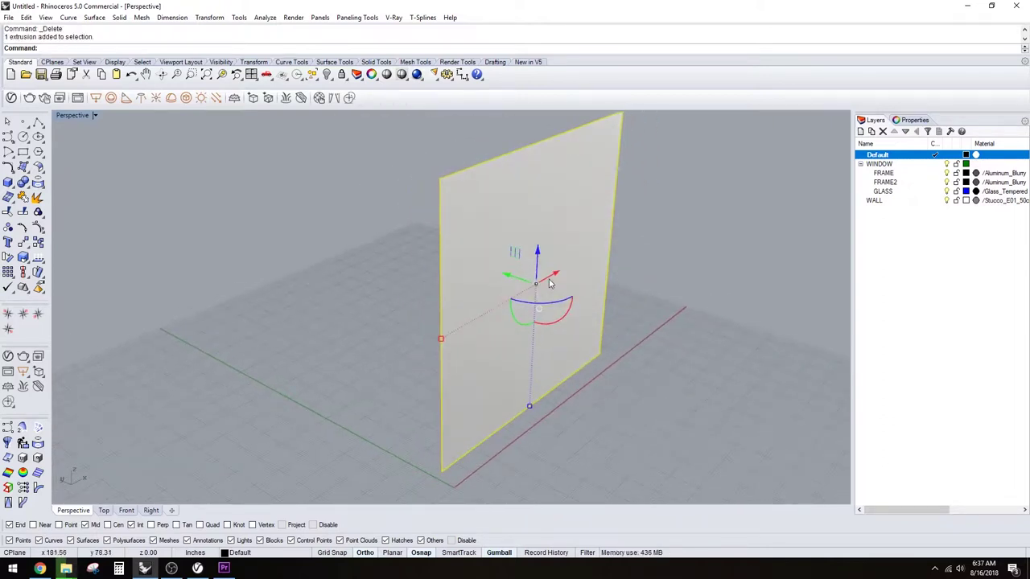
text(tSrf)
key(Return)
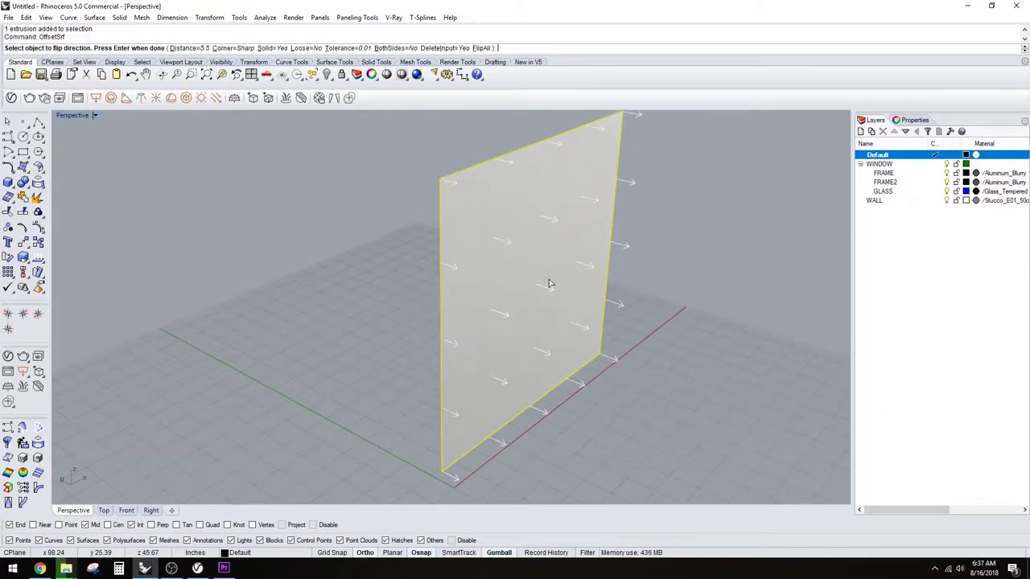
text(f)
key(Return)
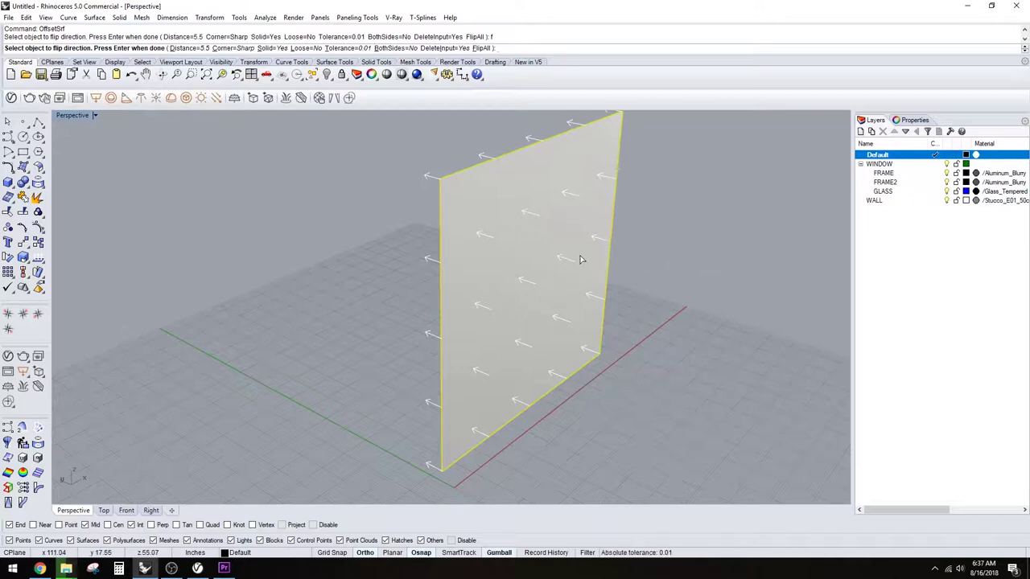
key(Return)
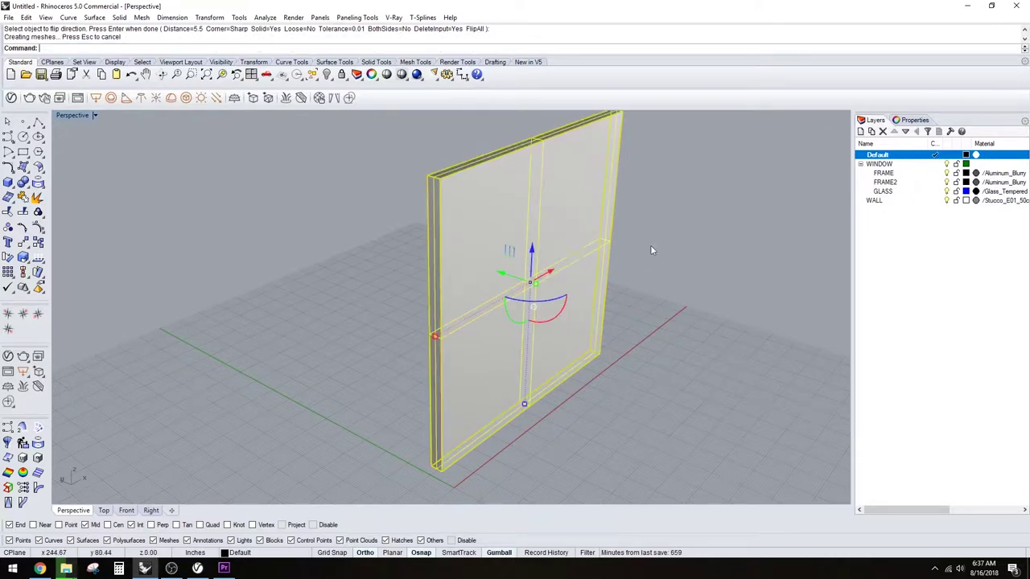
Change the solid wall's object layer to WALL.
click(651, 246)
click(600, 215)
right_drag(630, 296, 745, 303)
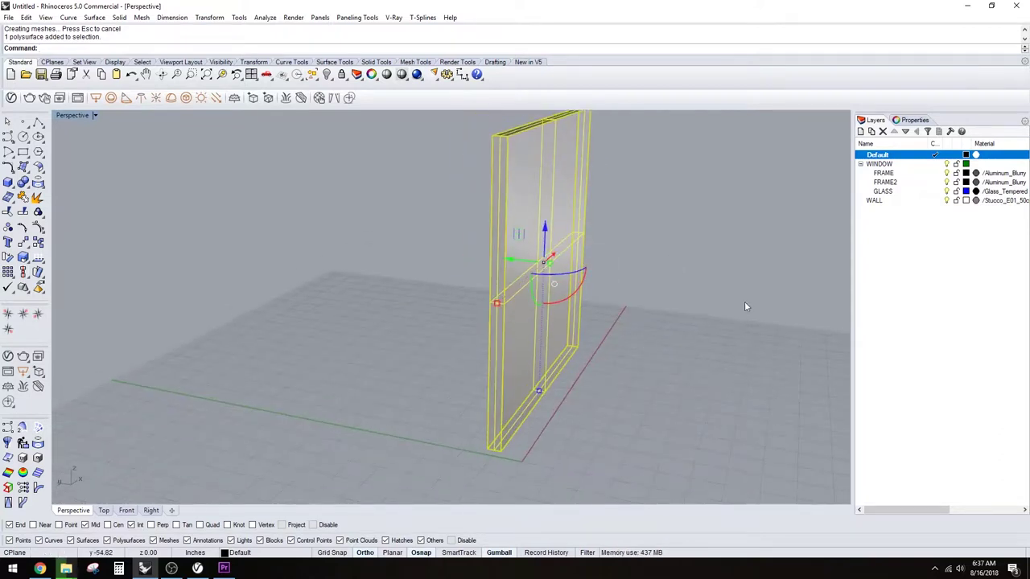
right_click(899, 205)
click(743, 233)
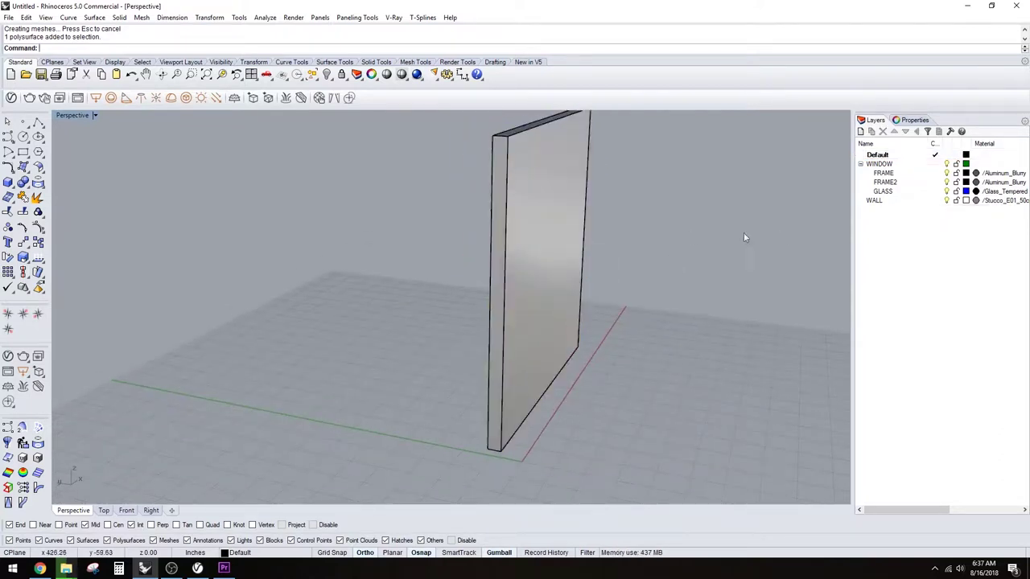
drag(909, 230, 885, 178)
click(895, 230)
right_drag(657, 313, 621, 324)
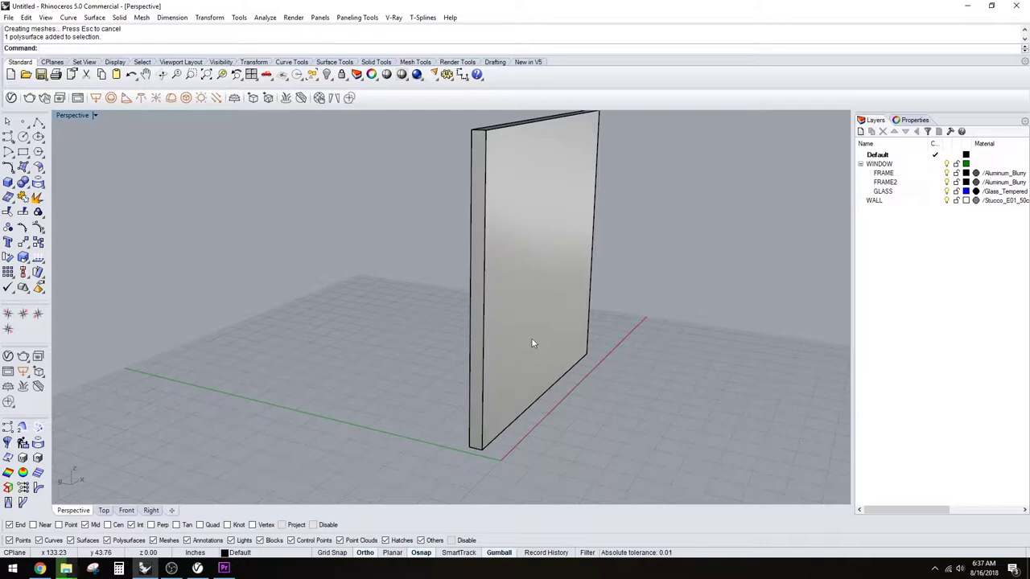
click(577, 229)
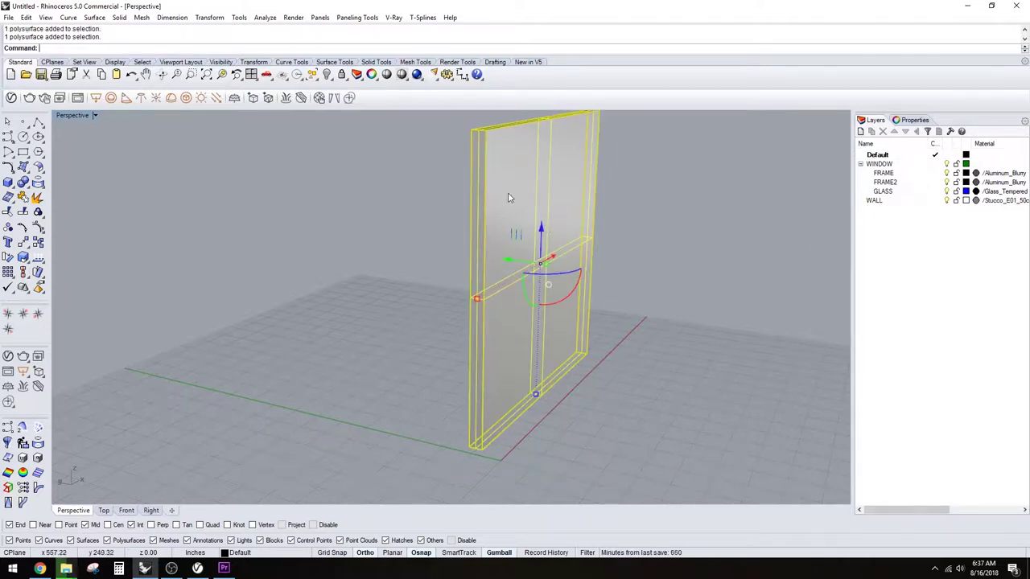
right_click(896, 201)
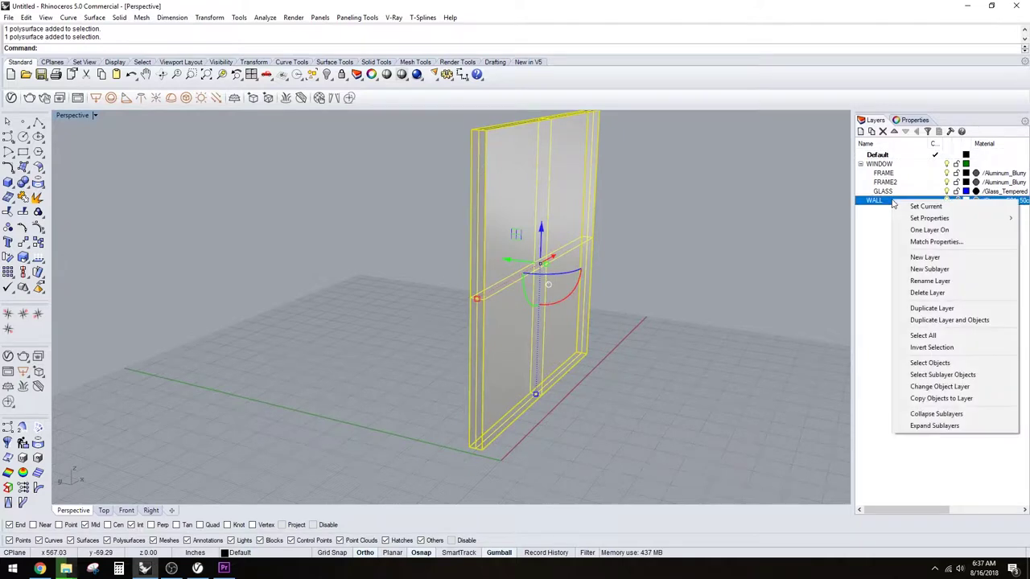
click(957, 390)
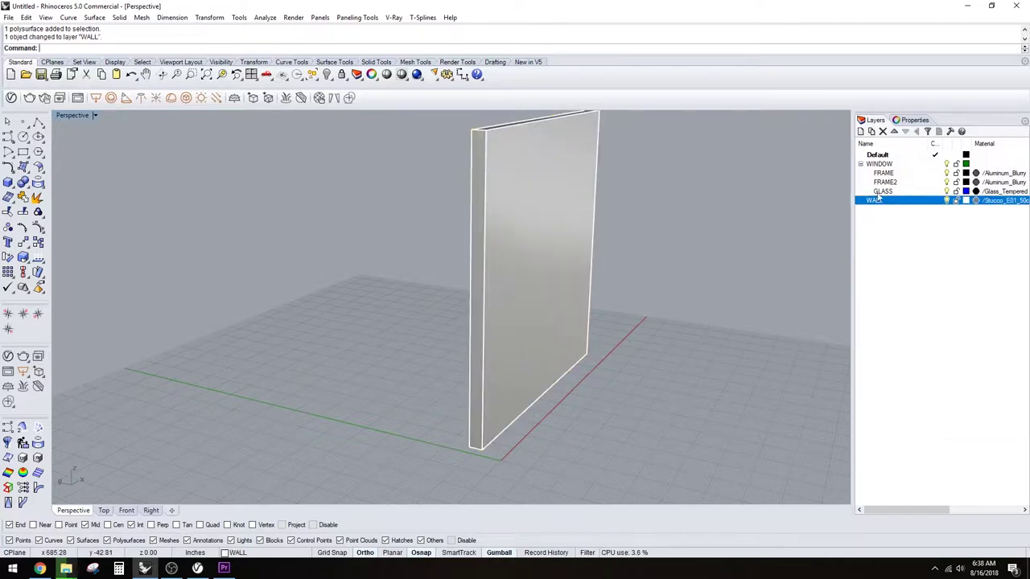
click(606, 212)
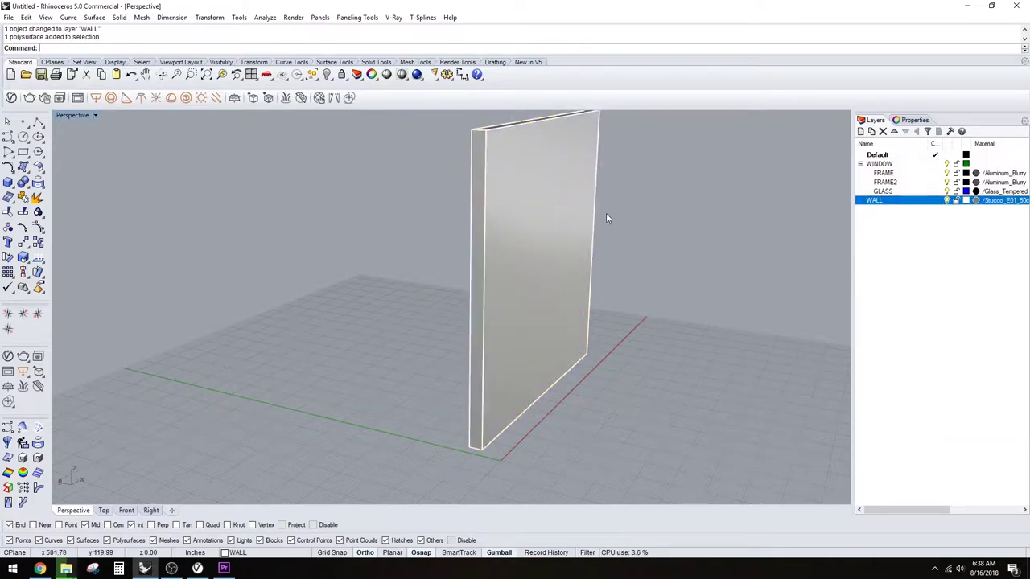
click(522, 202)
right_click(903, 200)
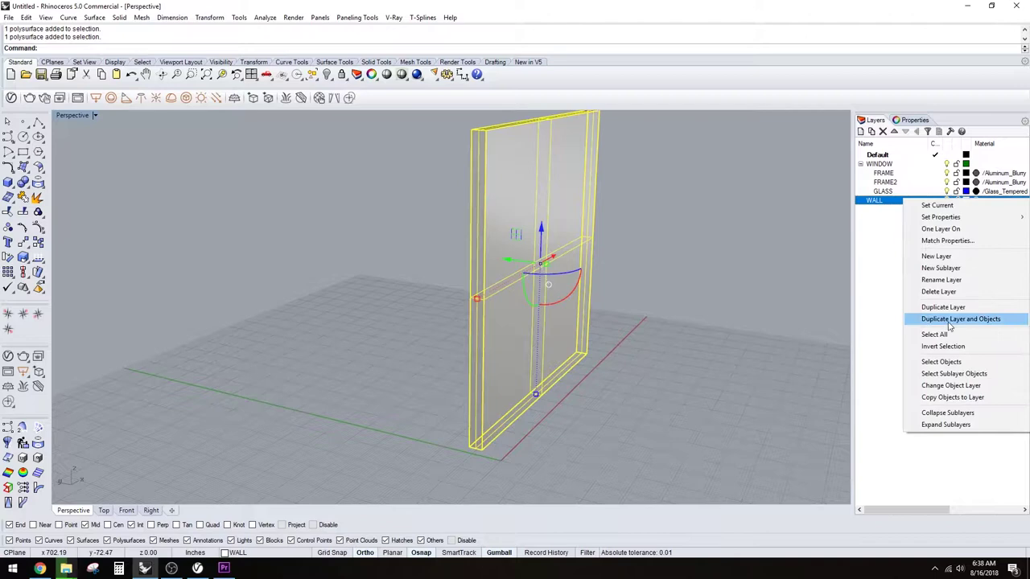
click(975, 399)
click(595, 223)
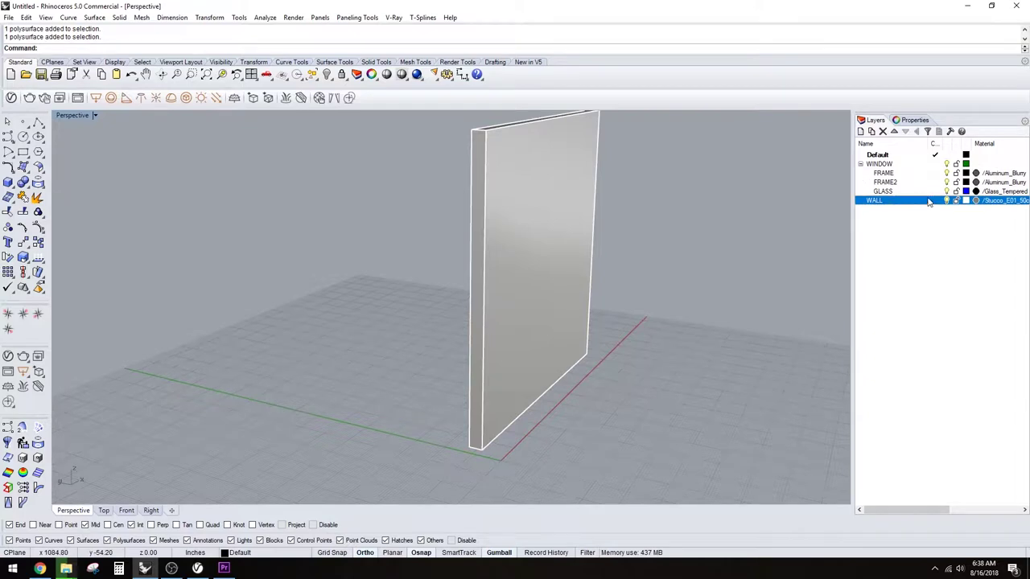
right_drag(679, 223, 662, 248)
scroll(554, 297, up, 3)
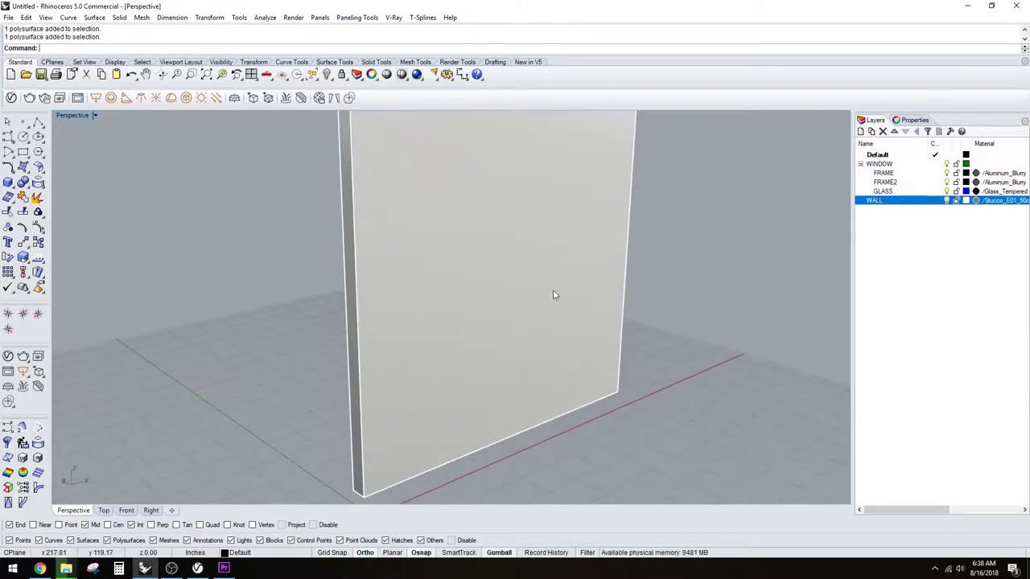
scroll(564, 330, down, 7)
right_drag(565, 331, 623, 324)
Switch to a maximized Front view showing the whole wall, with the Default layer selected.
click(915, 155)
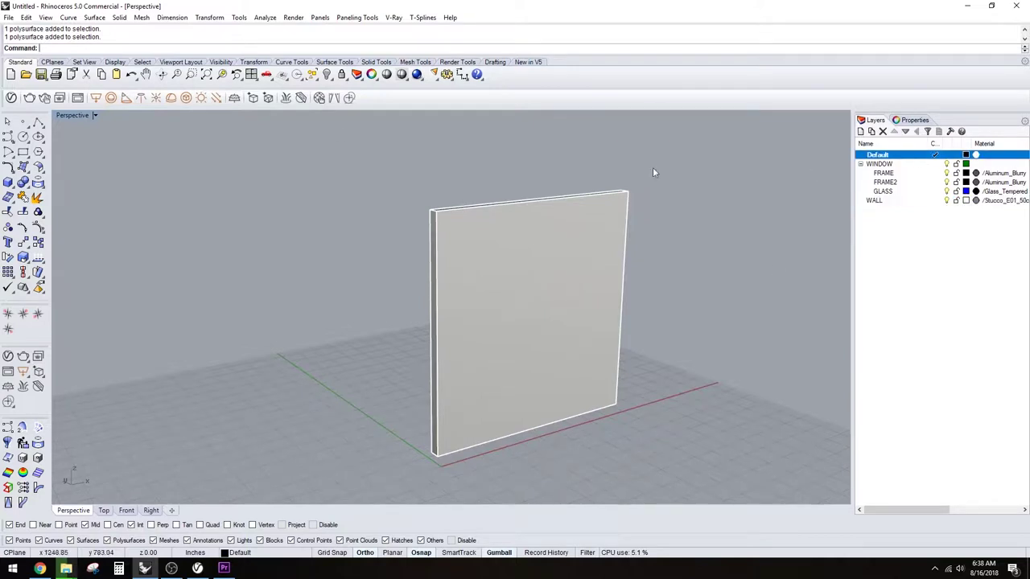
double_click(74, 117)
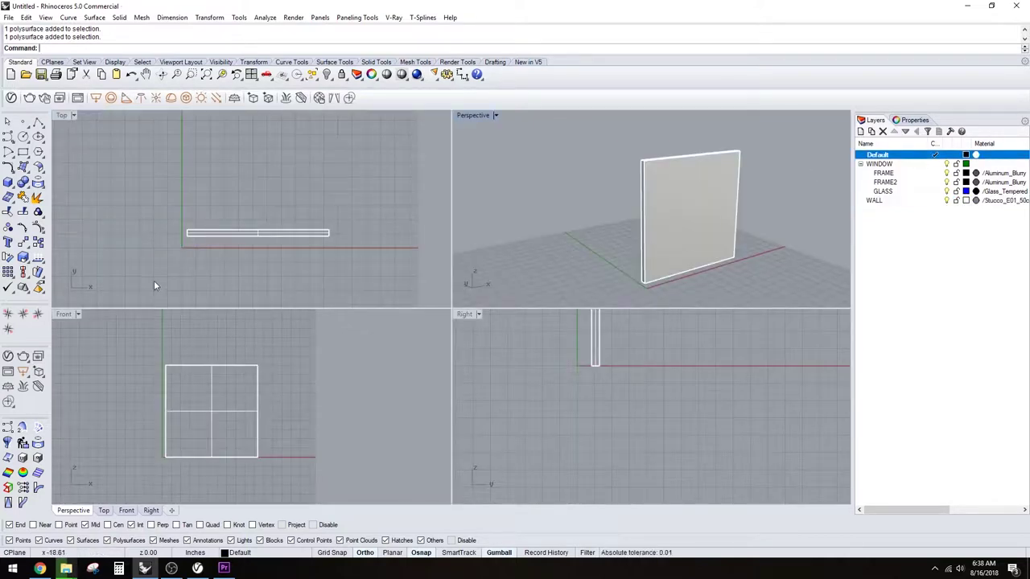
double_click(62, 314)
scroll(436, 320, up, 6)
right_drag(316, 310, 380, 341)
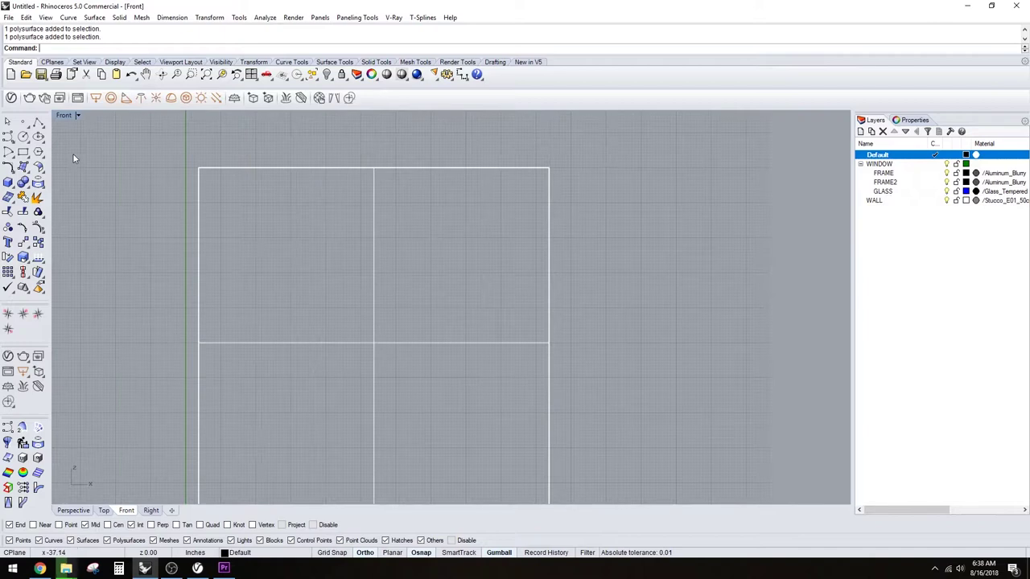
scroll(129, 169, down, 2)
right_drag(203, 232, 256, 238)
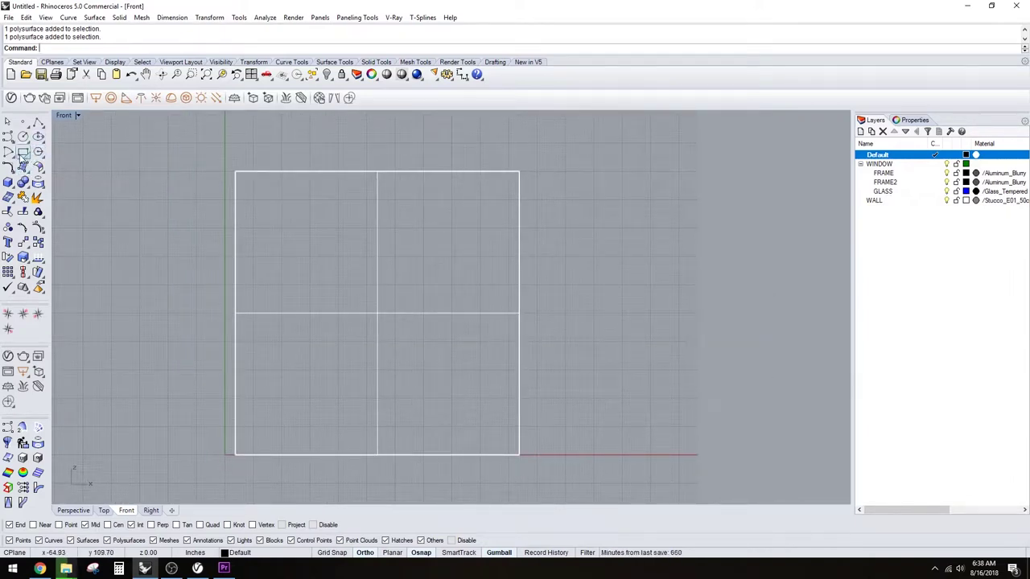
click(23, 152)
click(557, 331)
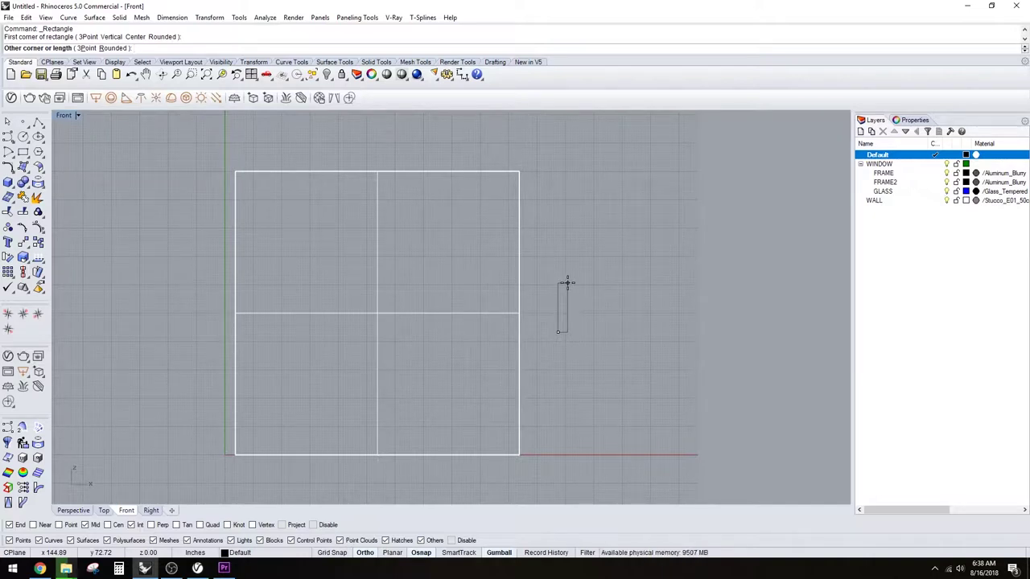
key(Return)
key(Escape)
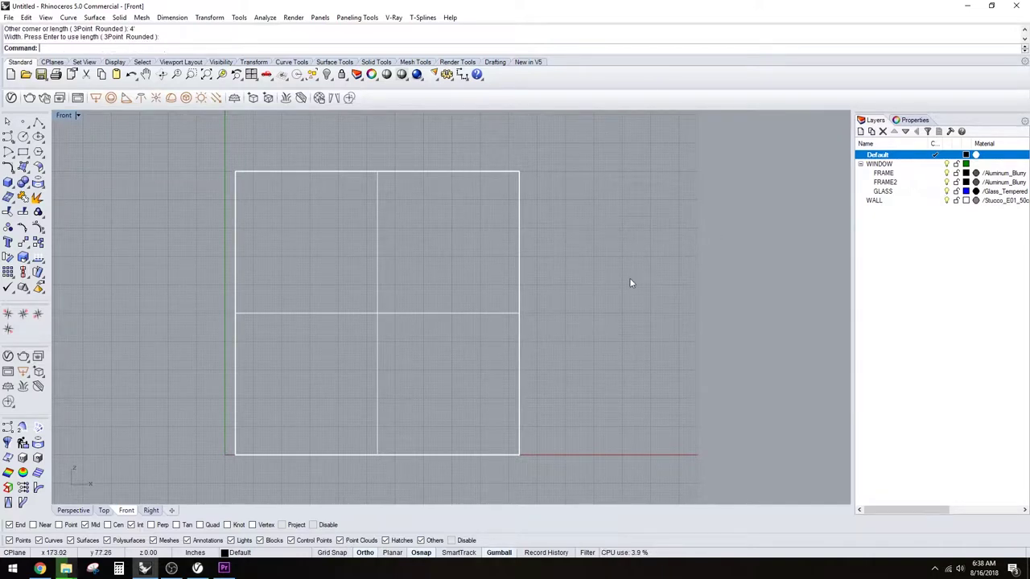
right_click(604, 323)
click(600, 323)
Draw a closed rectangular polyline 4' tall and 6' wide beside the wall in the Front view.
click(38, 122)
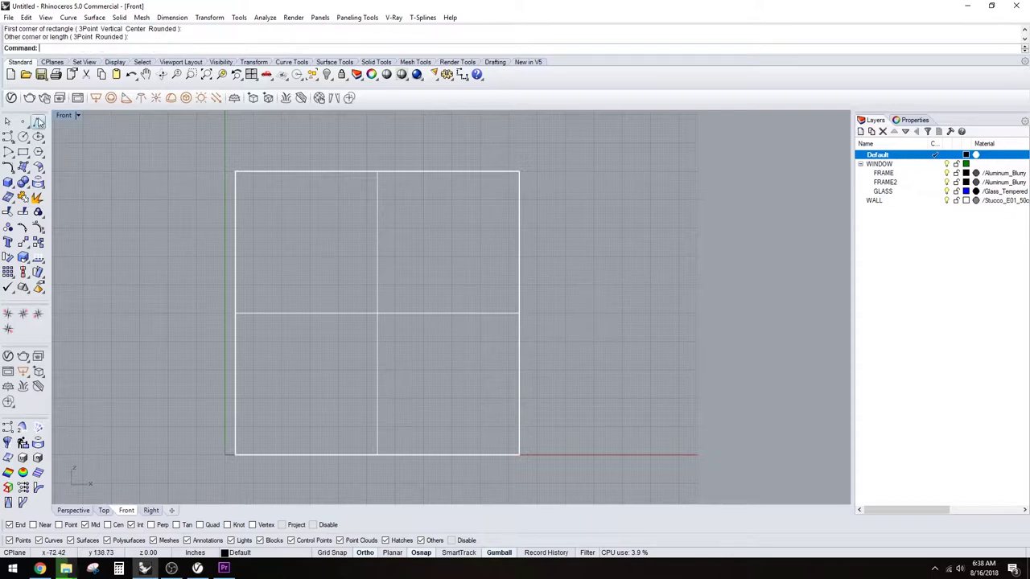
click(589, 325)
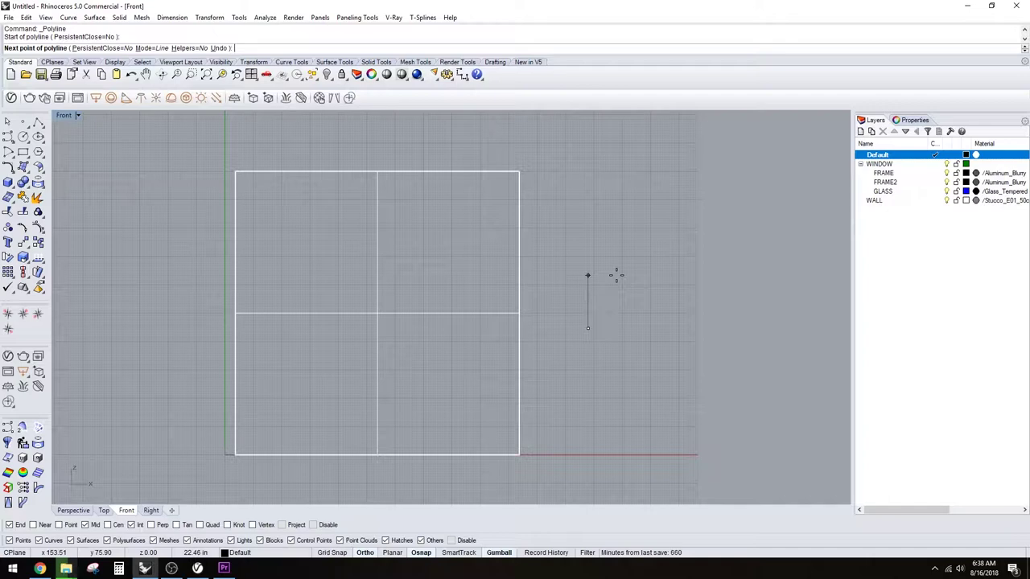
text(4')
key(Return)
click(616, 274)
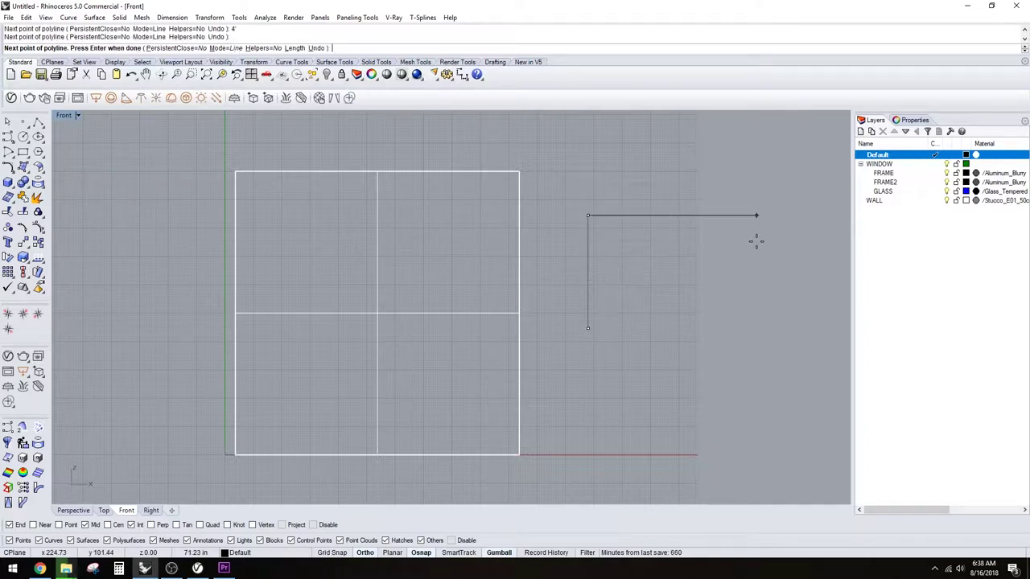
text(6')
key(Return)
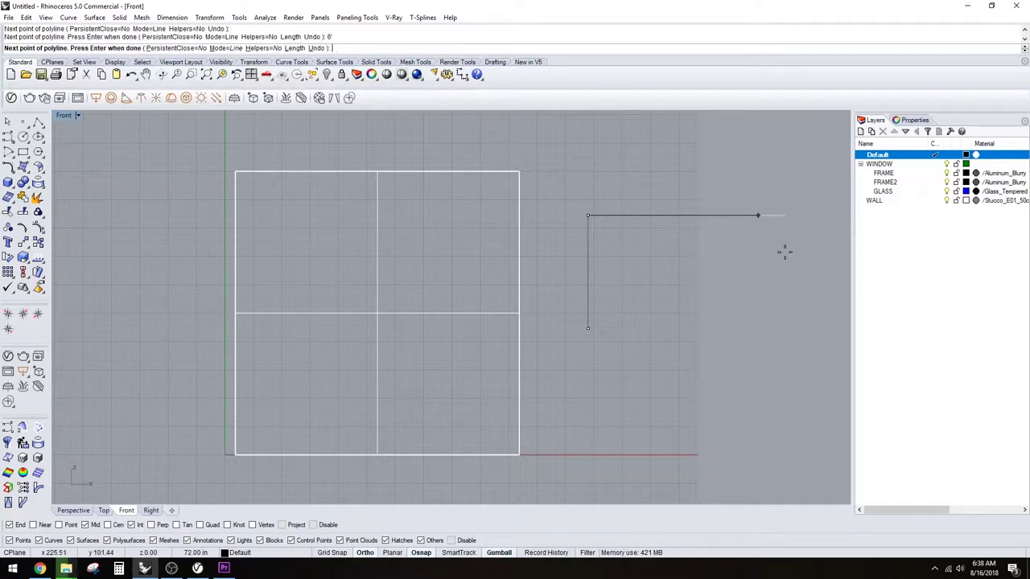
click(784, 252)
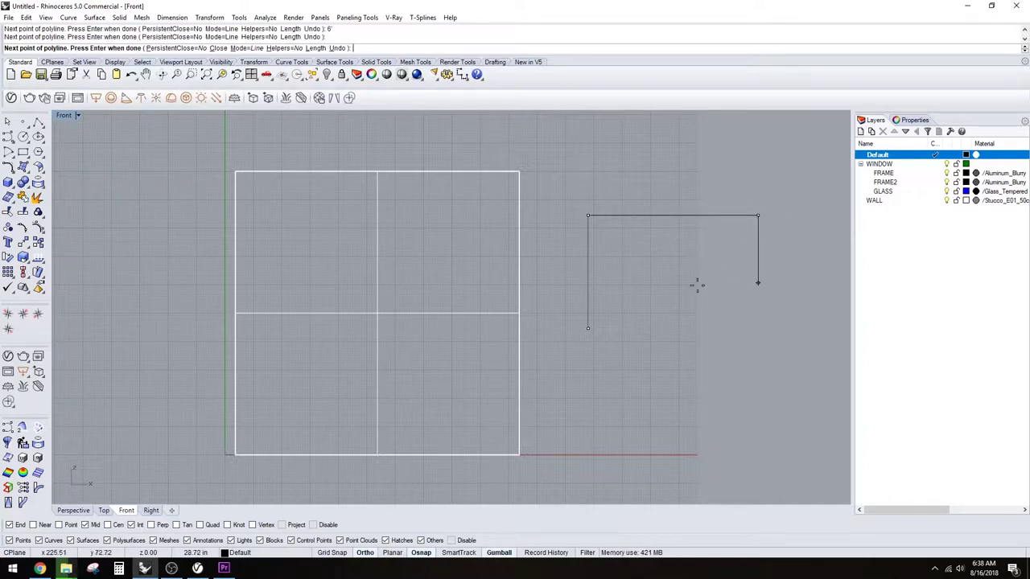
text(4')
key(Return)
click(713, 350)
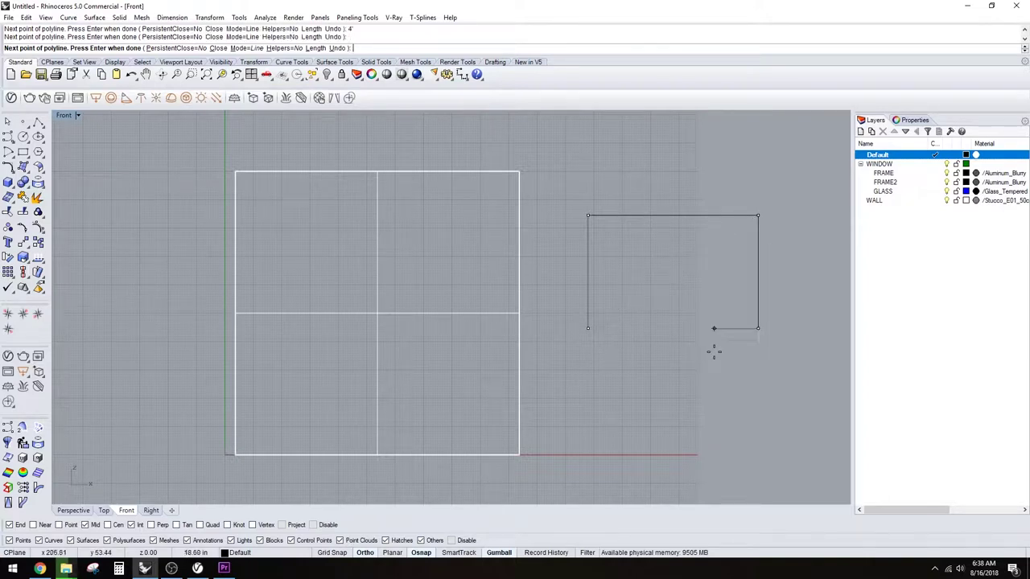
key(Return)
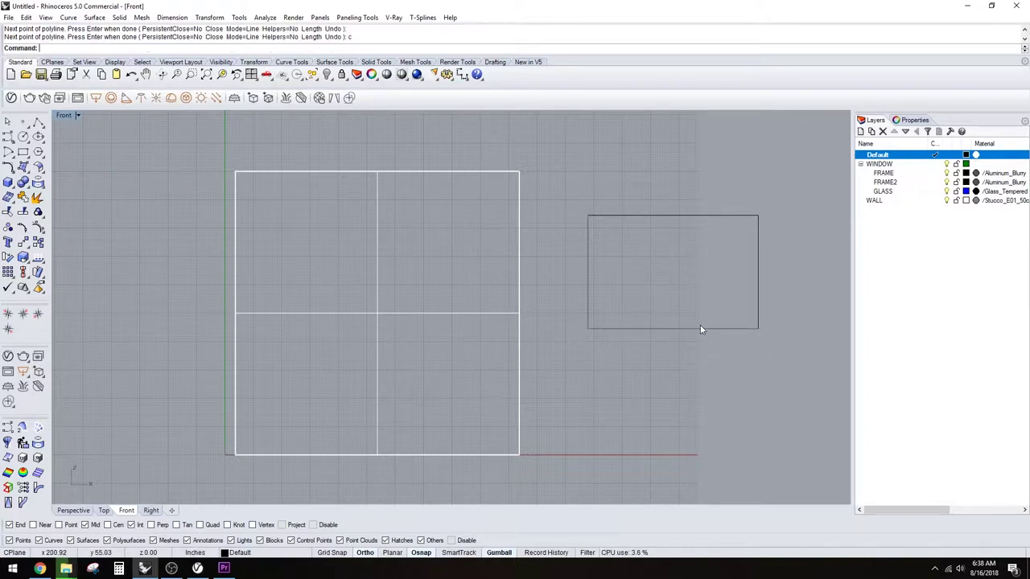
Move the rectangle from its top edge's midpoint to the midpoint of the wall's bottom edge.
click(699, 327)
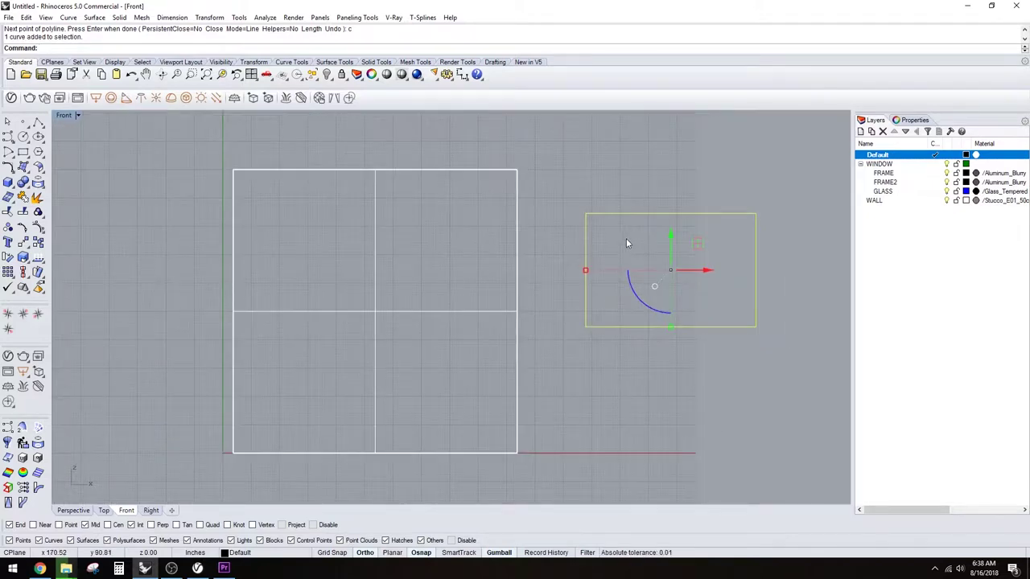
text(m)
key(Return)
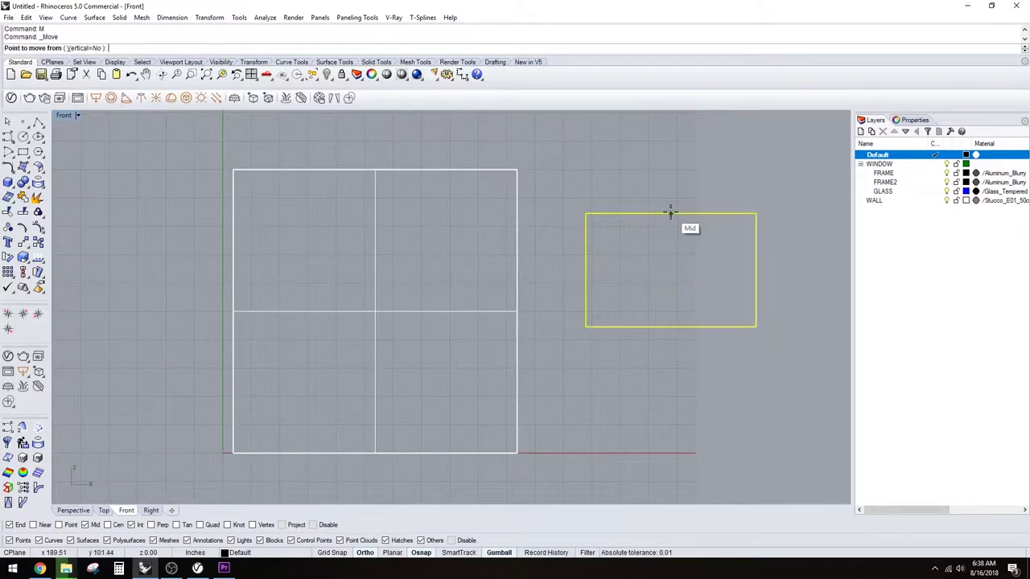
click(671, 213)
click(375, 453)
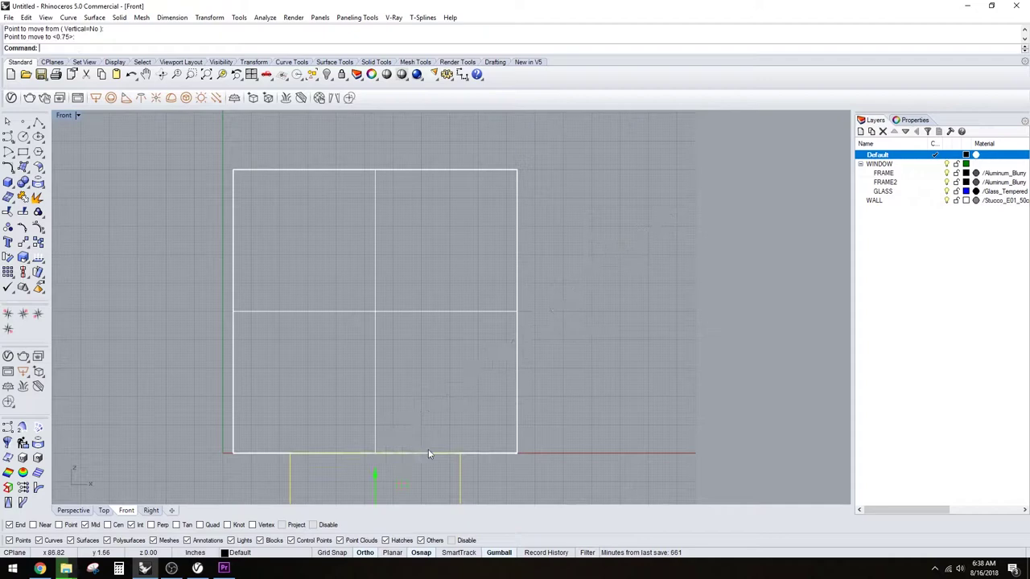
Move the rectangle straight up by 96 inches using the gumball.
right_drag(428, 451, 463, 379)
scroll(630, 383, down, 2)
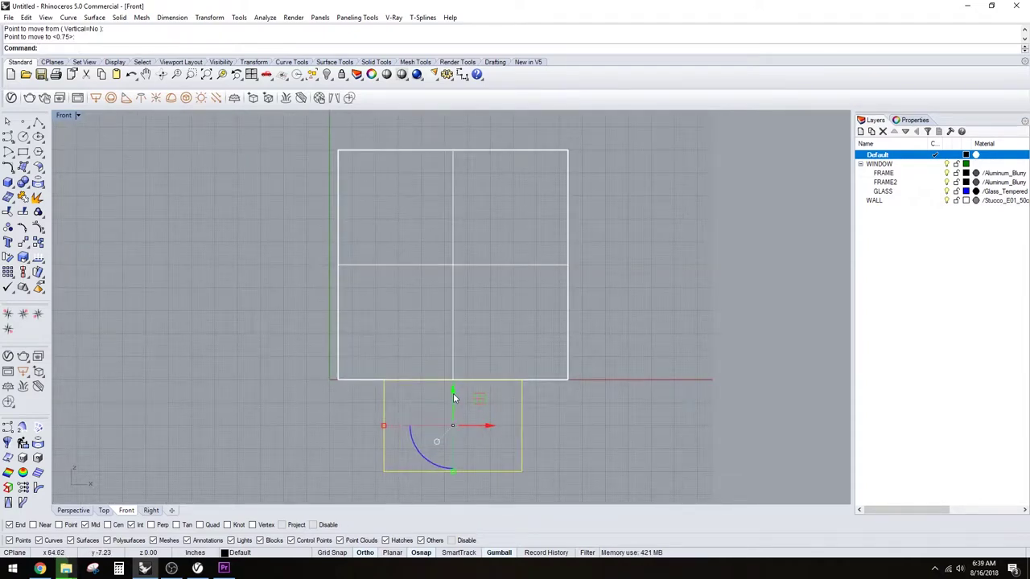
click(454, 397)
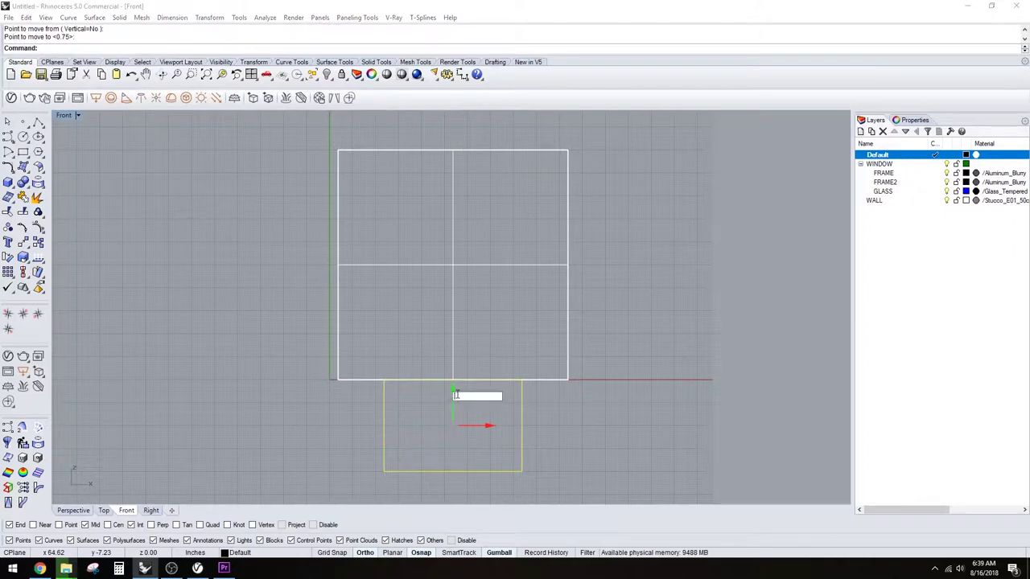
text(96)
key(Return)
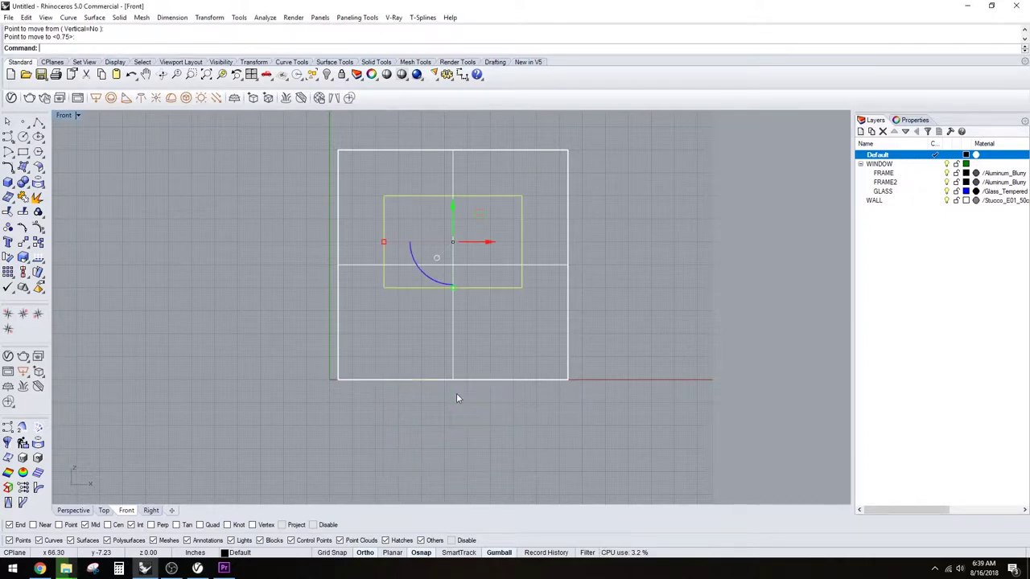
Extrude the rectangle to both sides through the wall as a solid with ExtrudeCrv in Perspective, and delete the source curve.
double_click(66, 115)
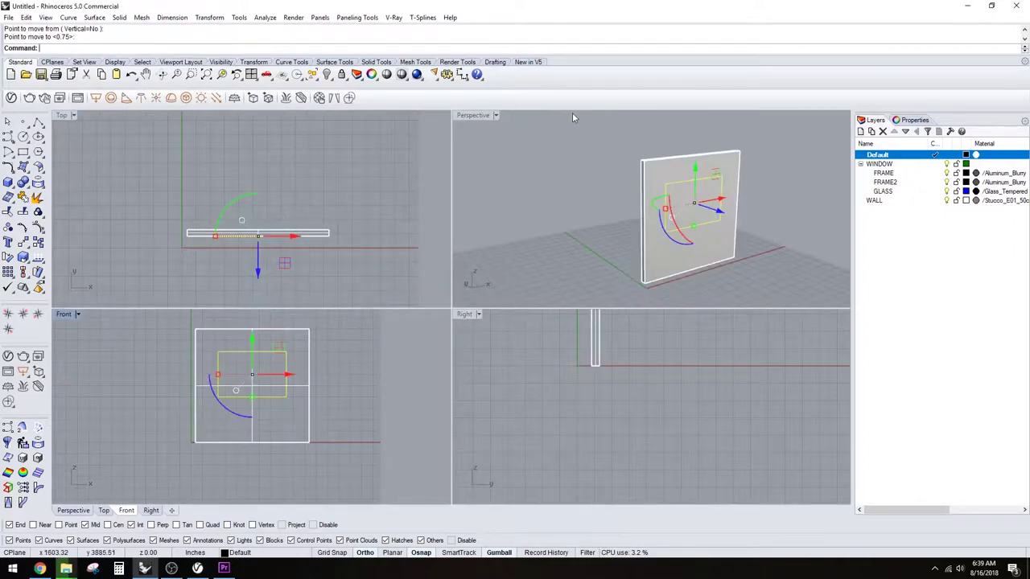
double_click(477, 115)
right_drag(467, 196, 609, 251)
text(Extrude)
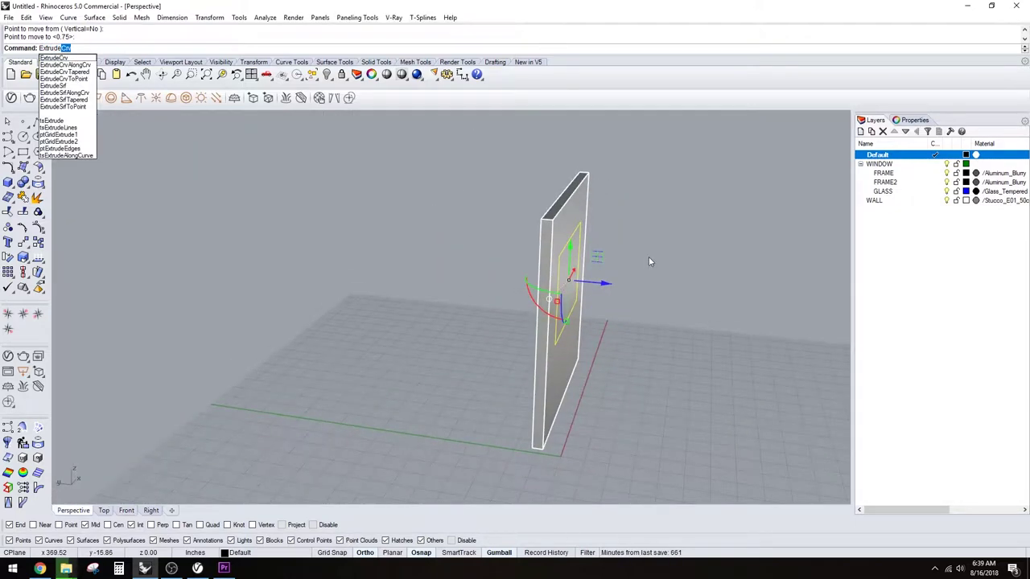
key(Return)
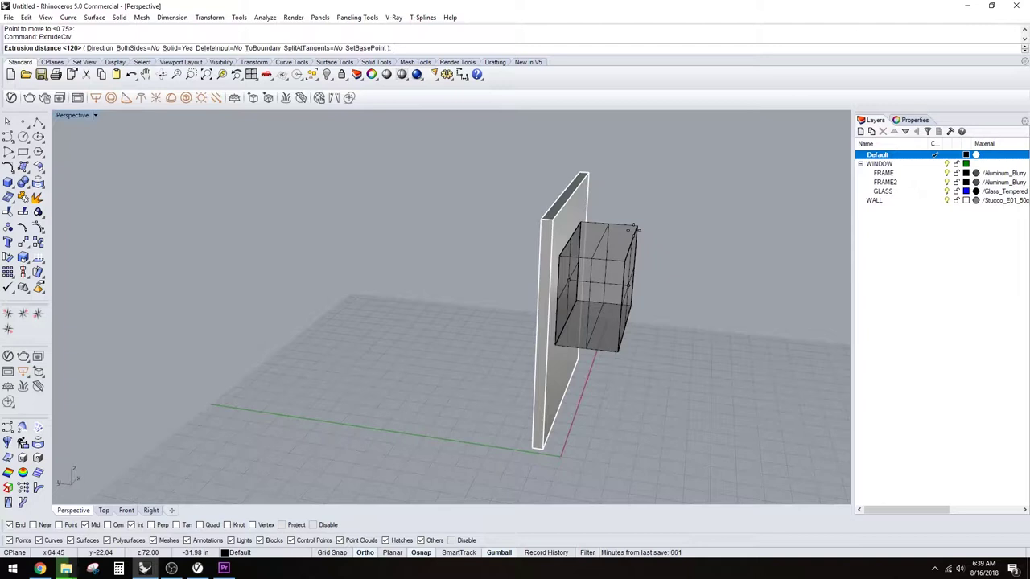
text(bo)
key(Return)
mouse_move(660, 230)
right_down()
mouse_move(697, 227)
mouse_move(677, 235)
right_up()
click(676, 235)
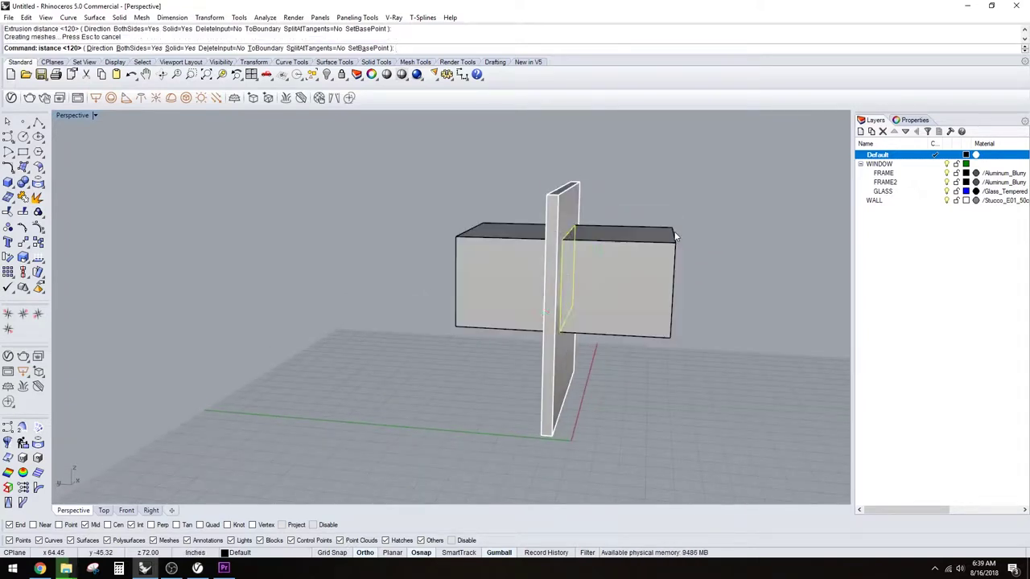
key(Delete)
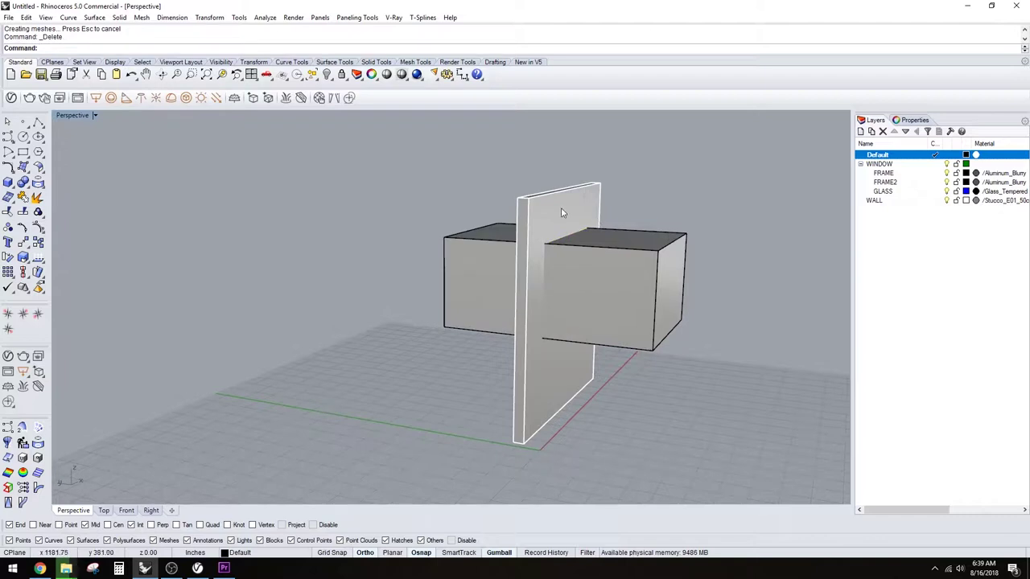
Subtract the extruded box from the wall with BooleanDifference to cut the window opening, and delete the leftover box.
click(561, 212)
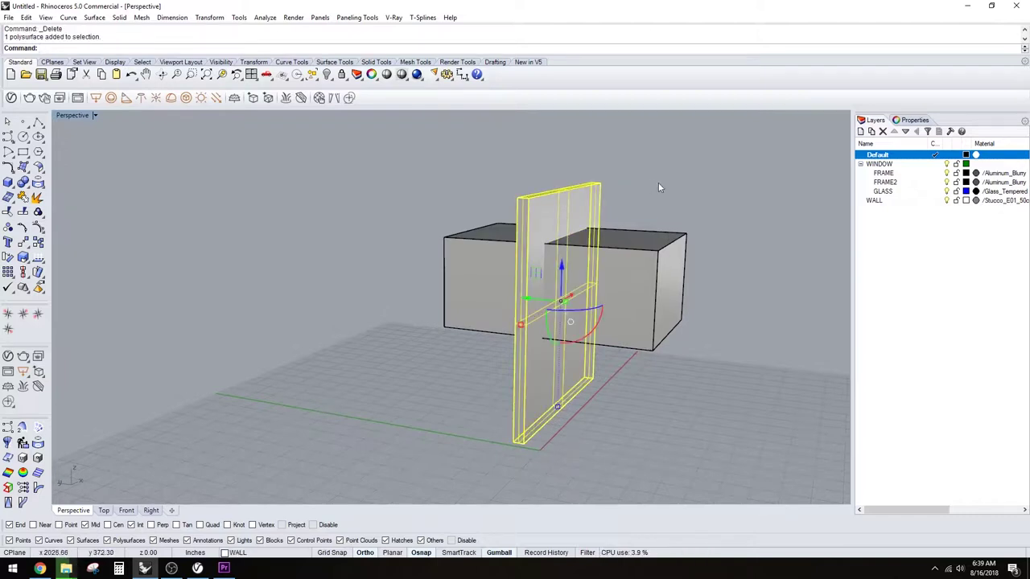
text(Bd)
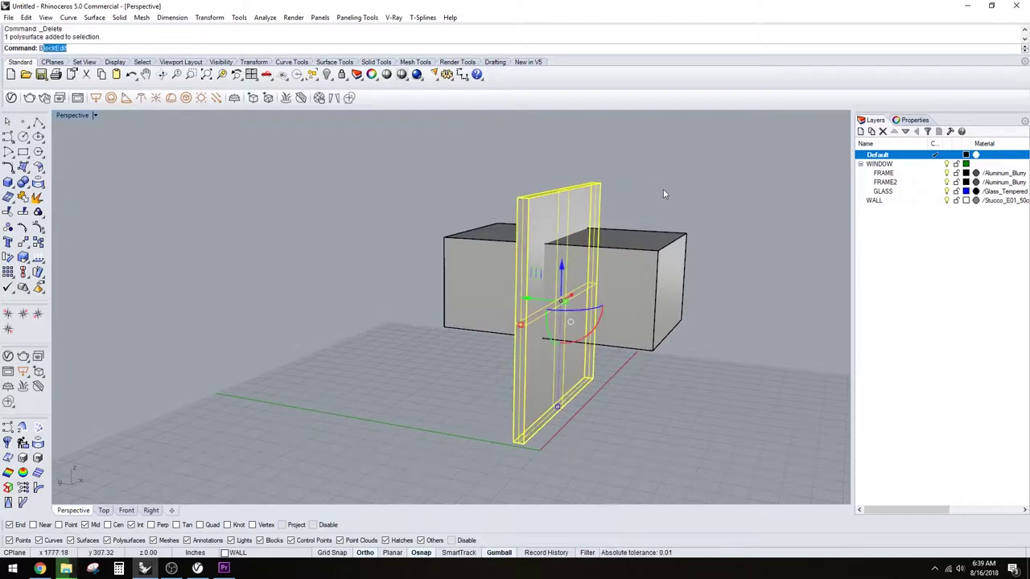
key(Return)
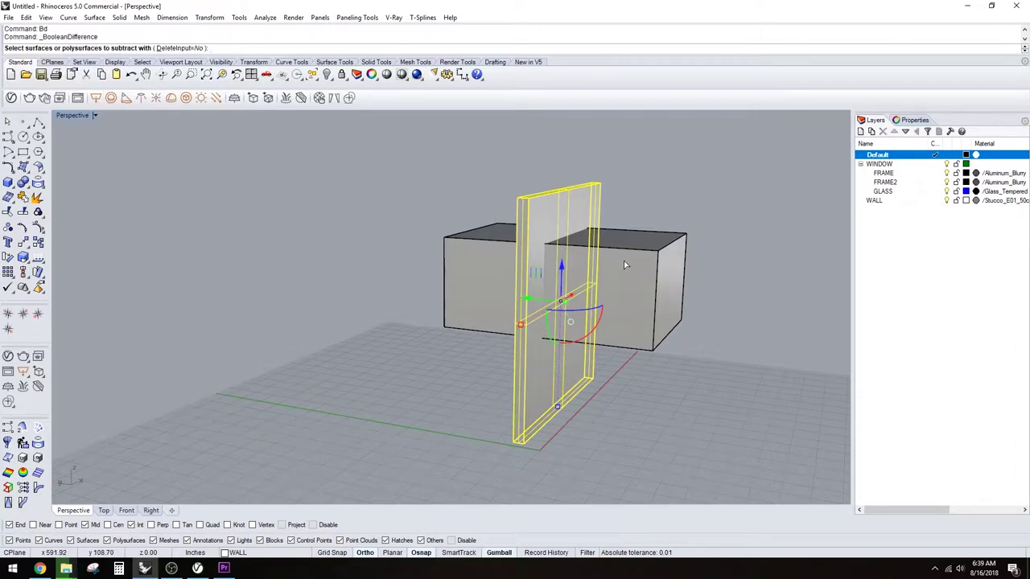
click(624, 262)
key(Return)
right_drag(673, 322, 489, 321)
right_drag(406, 307, 655, 290)
click(530, 300)
key(Delete)
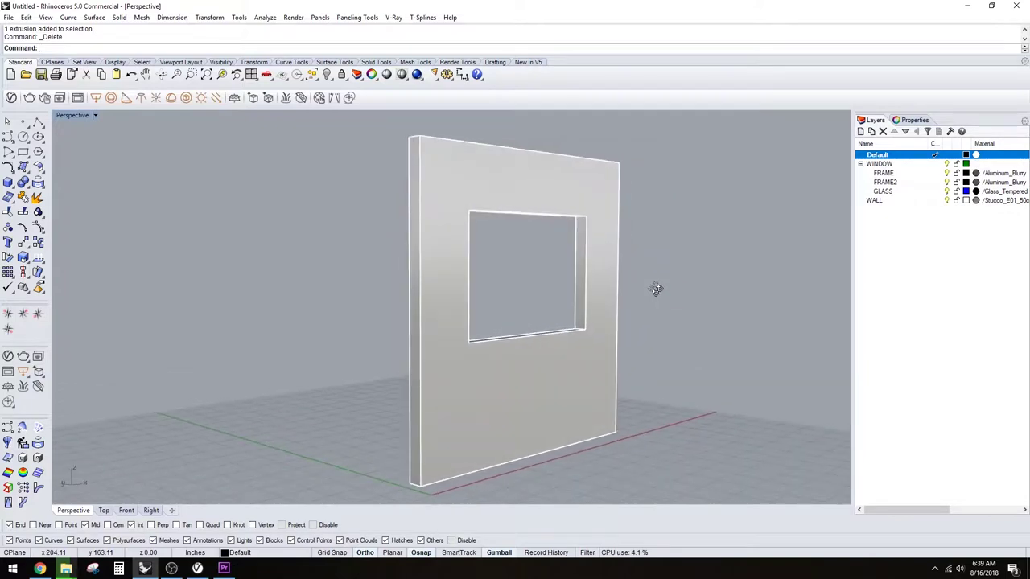
Set the construction plane to the wall's front face with the CPlane Surface option, accepting the default X axis direction.
scroll(595, 258, up, 3)
scroll(595, 258, down, 5)
scroll(581, 272, up, 2)
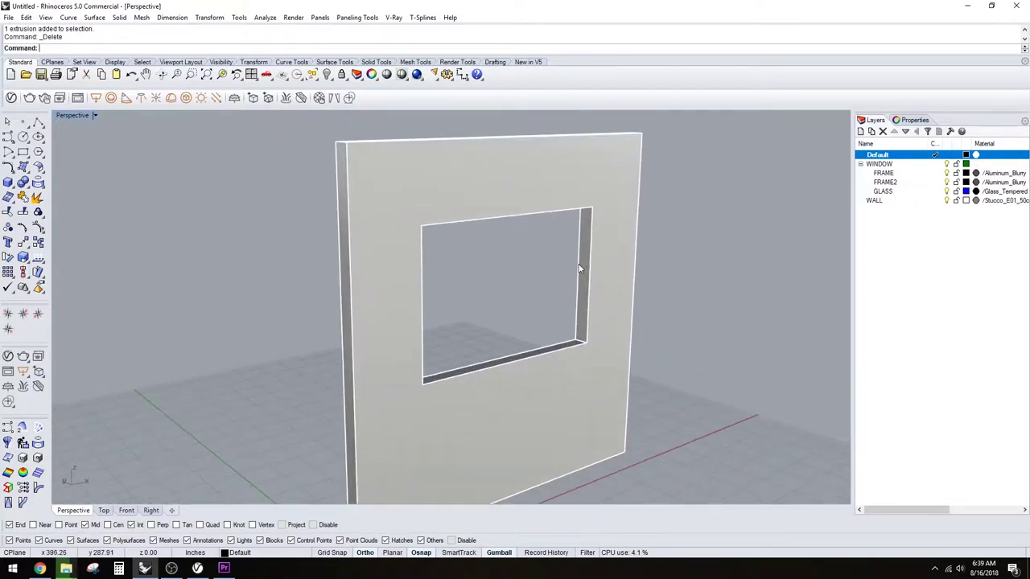
scroll(605, 296, down, 4)
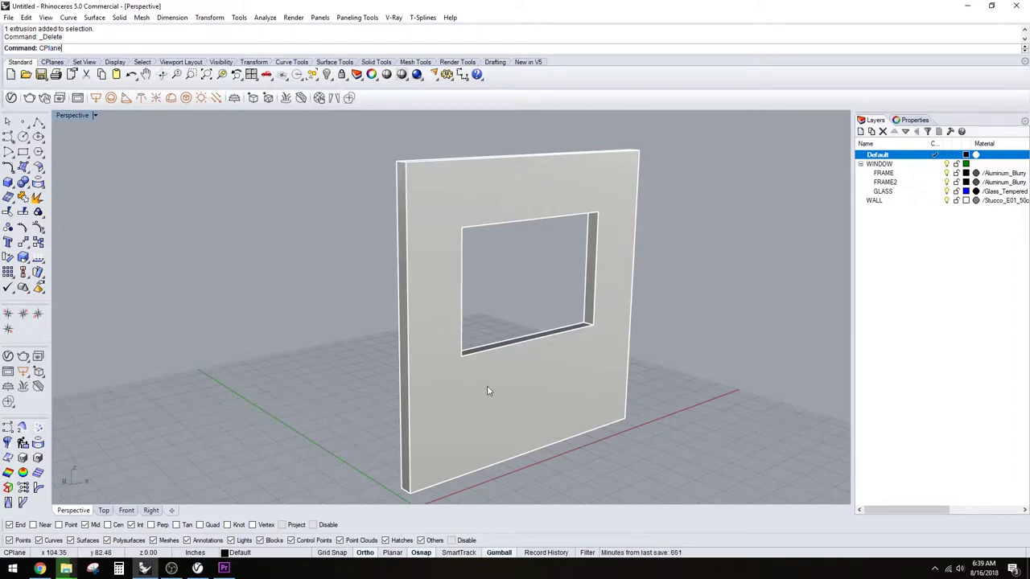
key(Return)
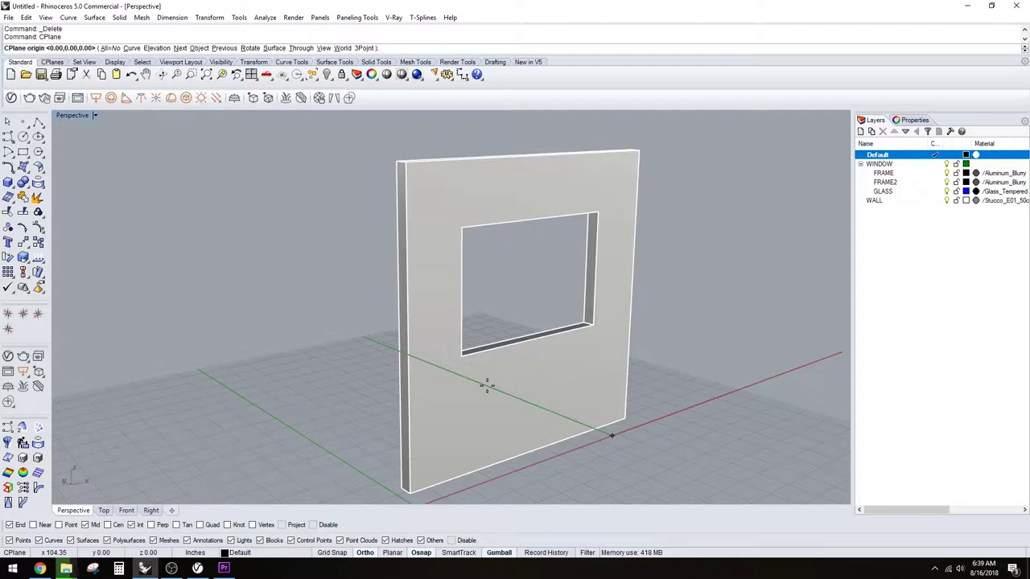
key(Return)
click(469, 380)
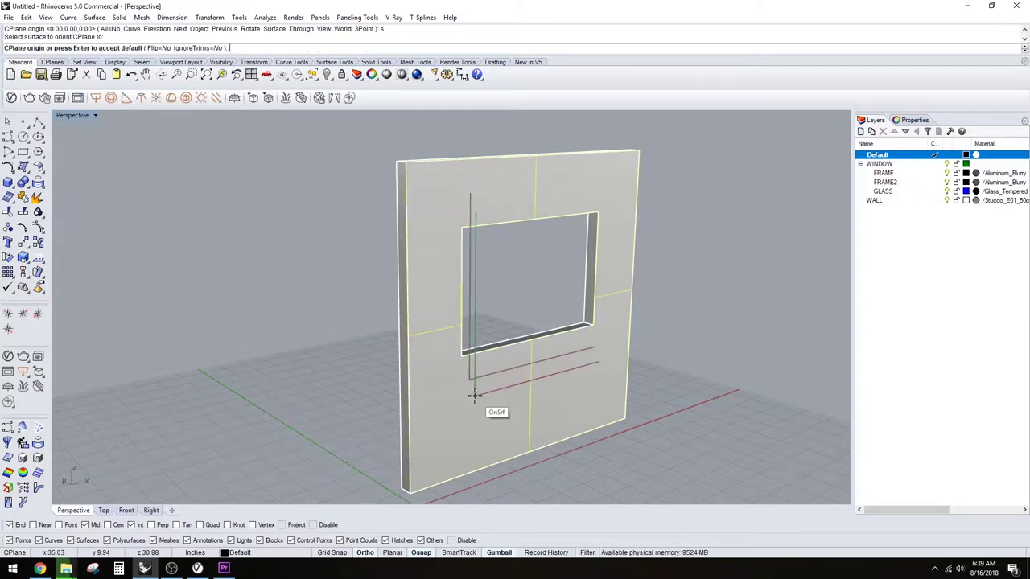
click(475, 395)
key(Return)
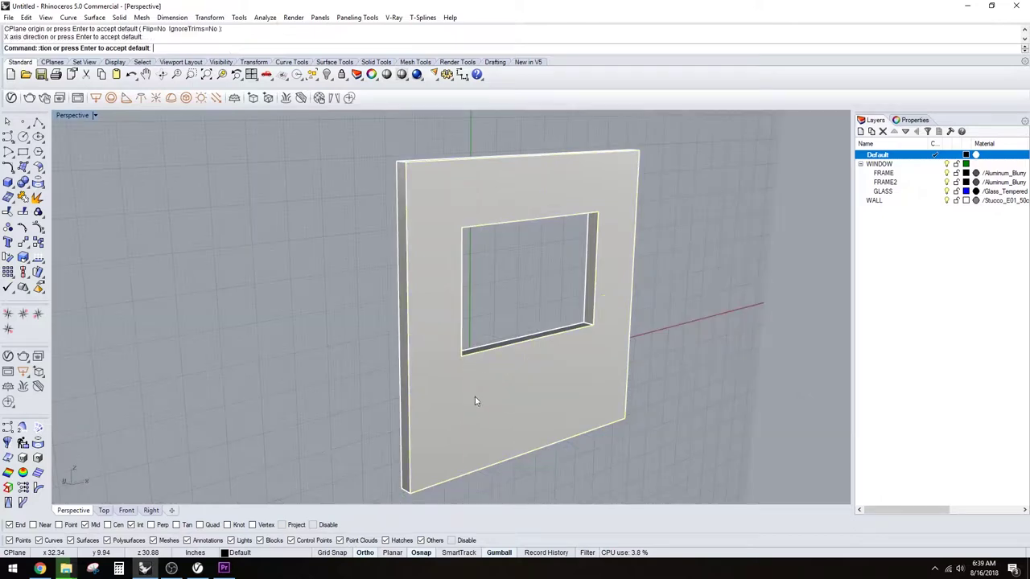
Make FRAME the current layer and draw a rectangle between opposite corners of the window opening on the front face.
right_drag(476, 402, 582, 373)
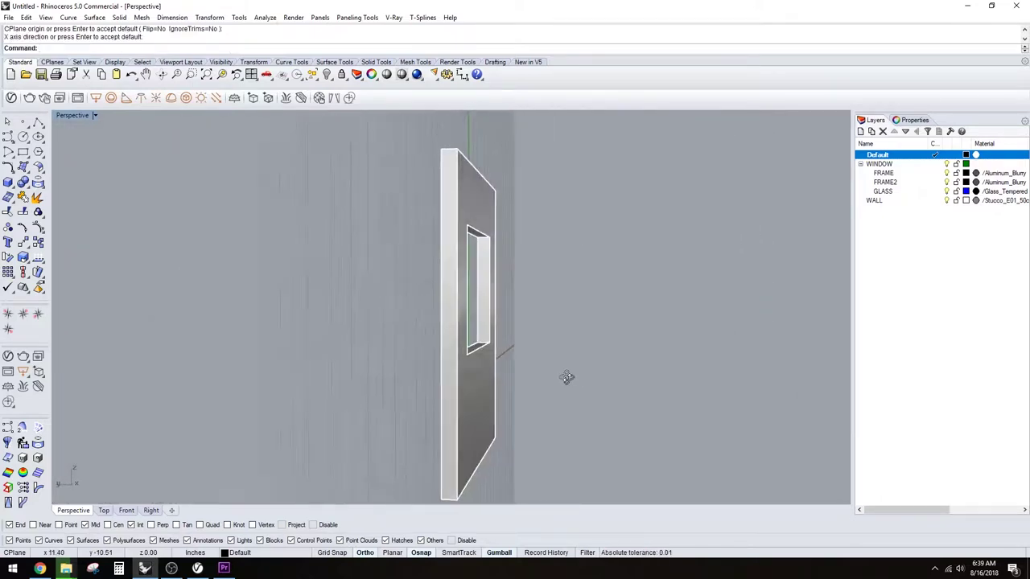
right_drag(566, 378, 512, 361)
right_drag(492, 190, 504, 300)
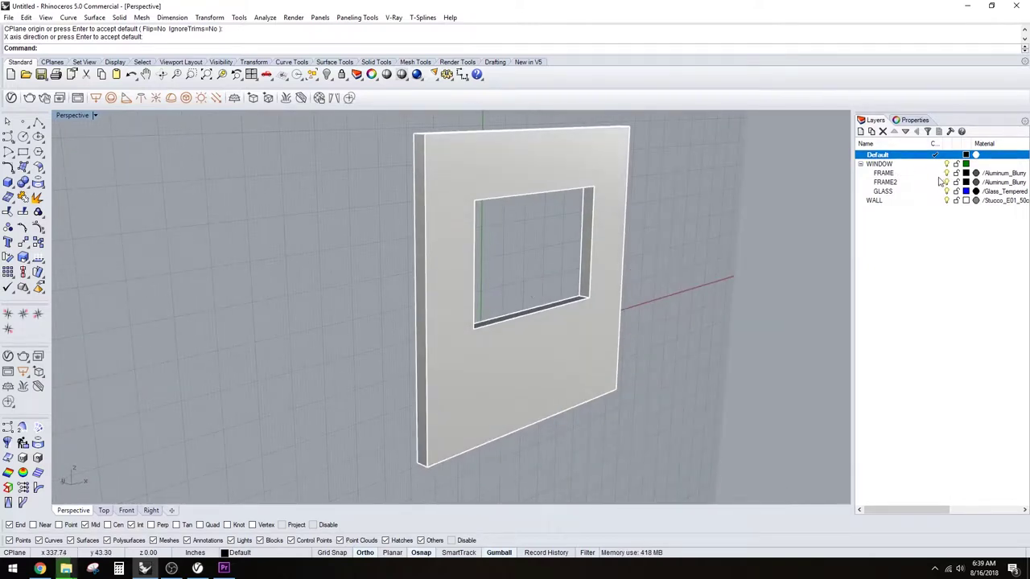
click(937, 174)
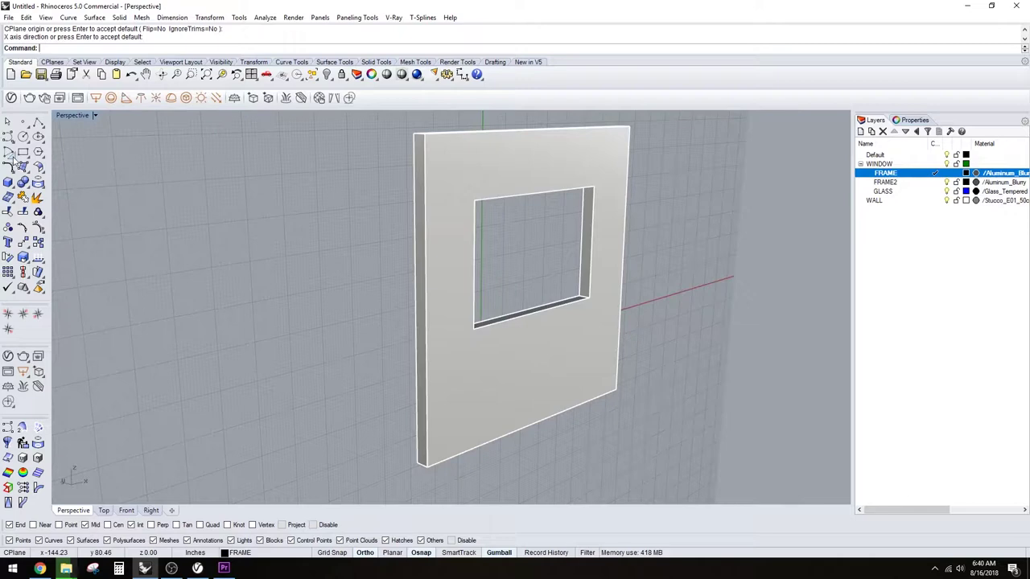
click(23, 152)
click(475, 200)
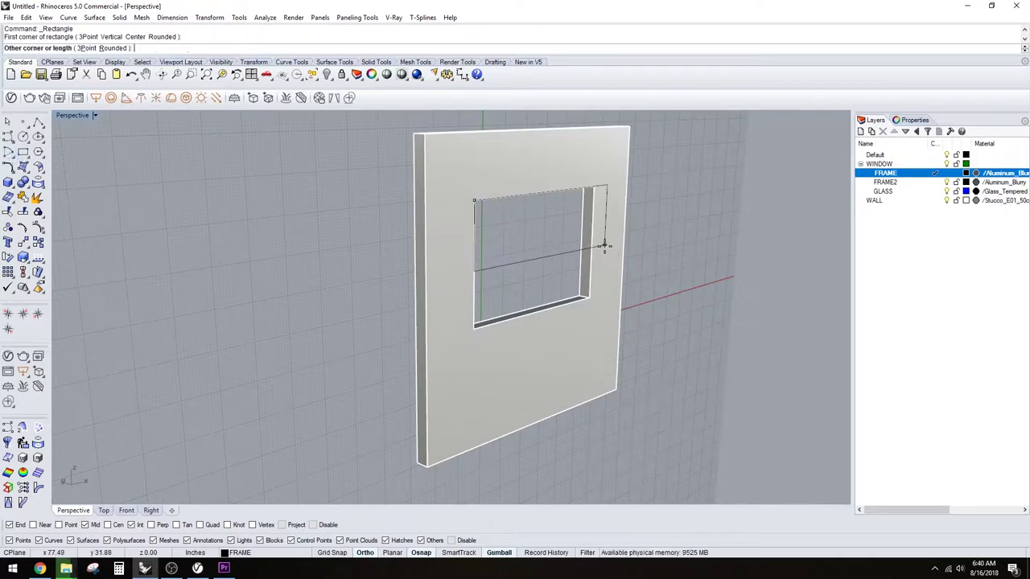
scroll(594, 265, up, 2)
click(587, 303)
Offset the window opening's rectangle curve inward with a distance of 1.
click(589, 300)
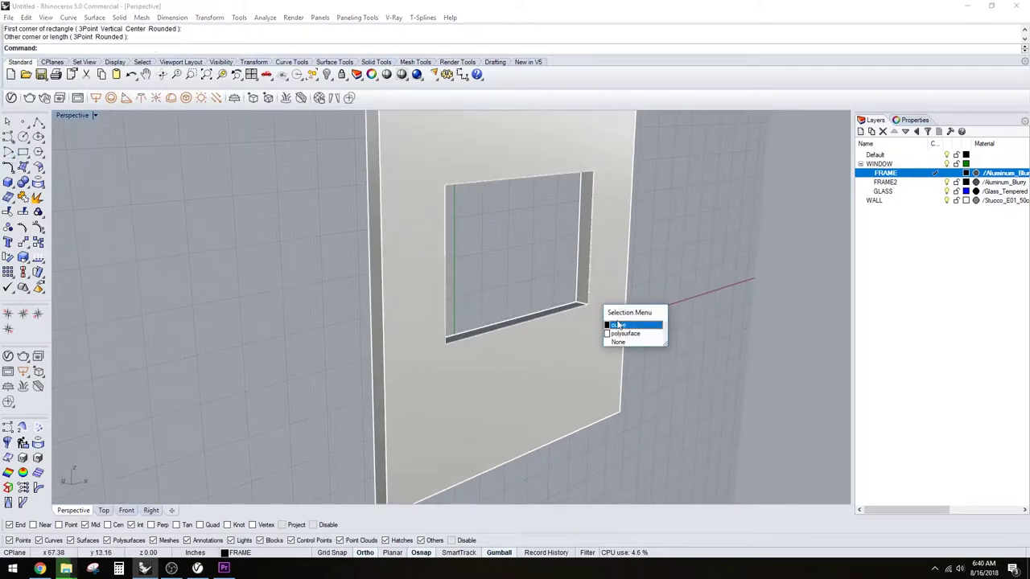
click(618, 326)
text(Offse)
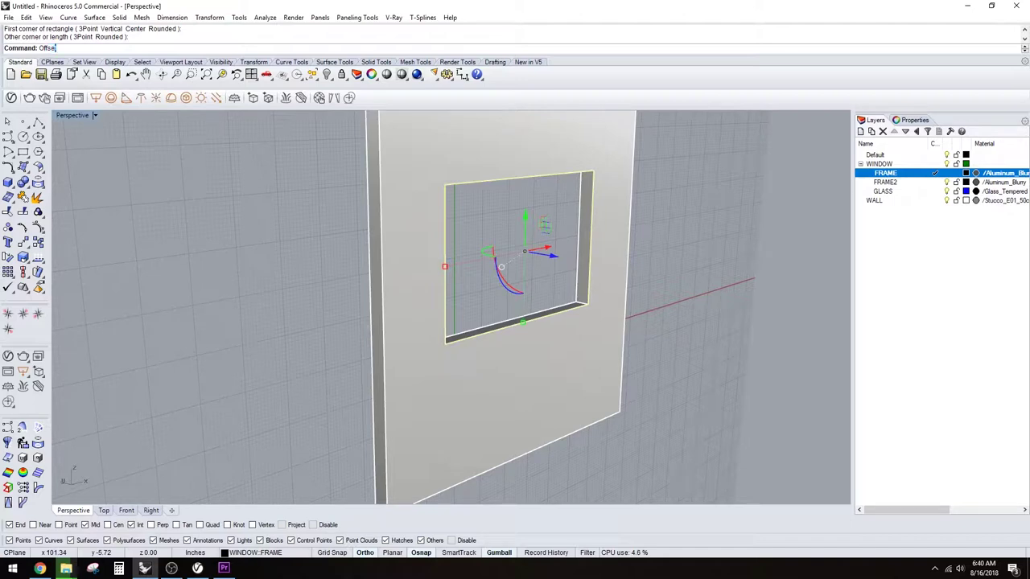
text(t)
key(Return)
scroll(534, 316, up, 2)
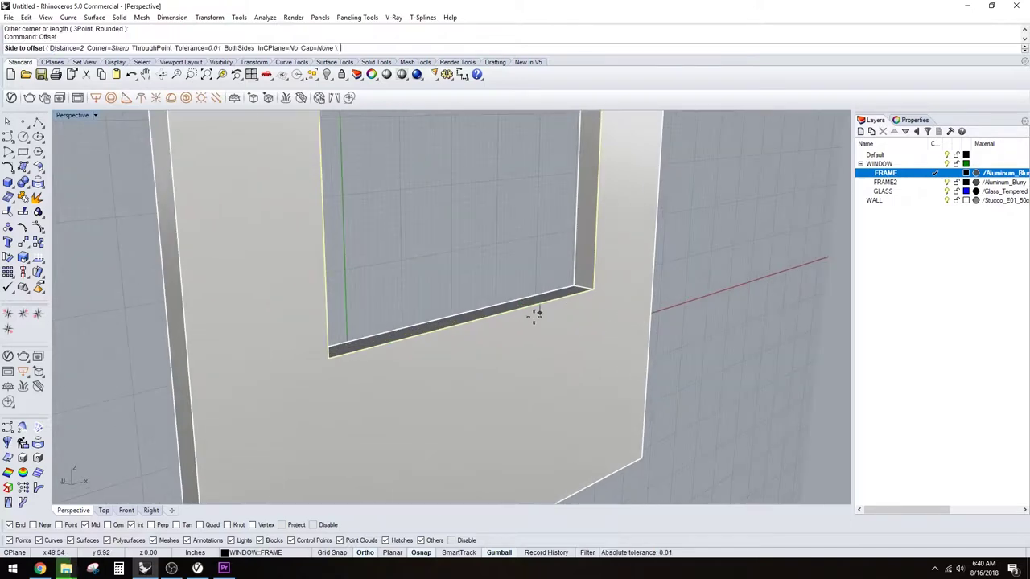
click(483, 281)
Extrude the opening rectangle and its offset curve together as a 5.5-inch solid to the opening's back corner, with BothSides set to No.
click(481, 318)
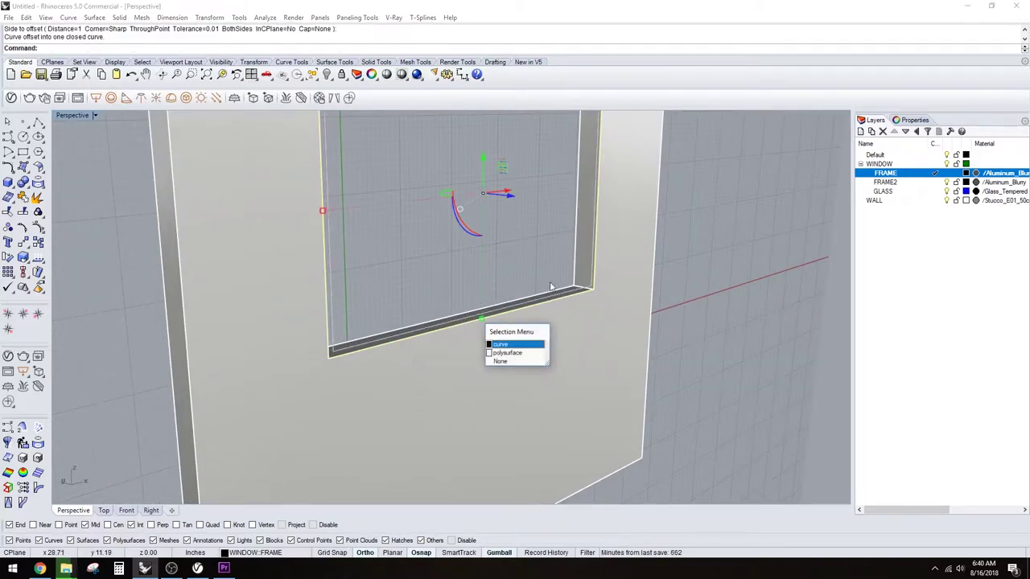
click(502, 346)
scroll(563, 289, up, 3)
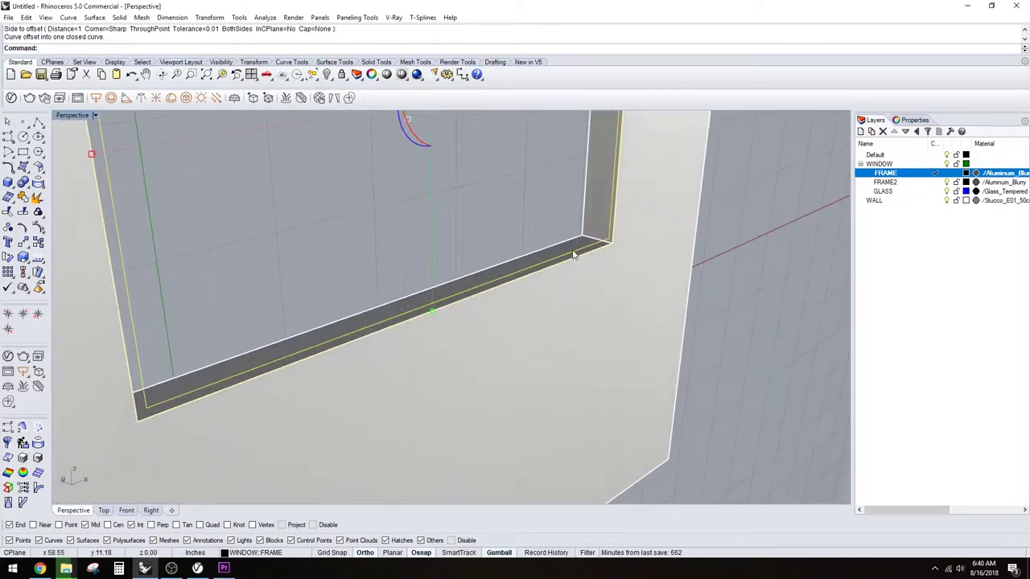
text(ExtrudeCrv)
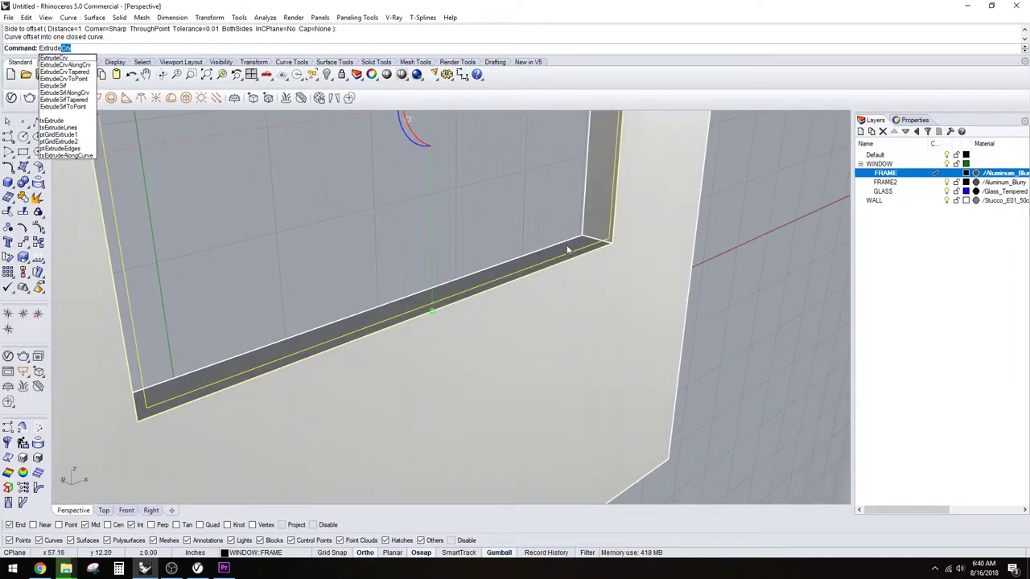
key(Return)
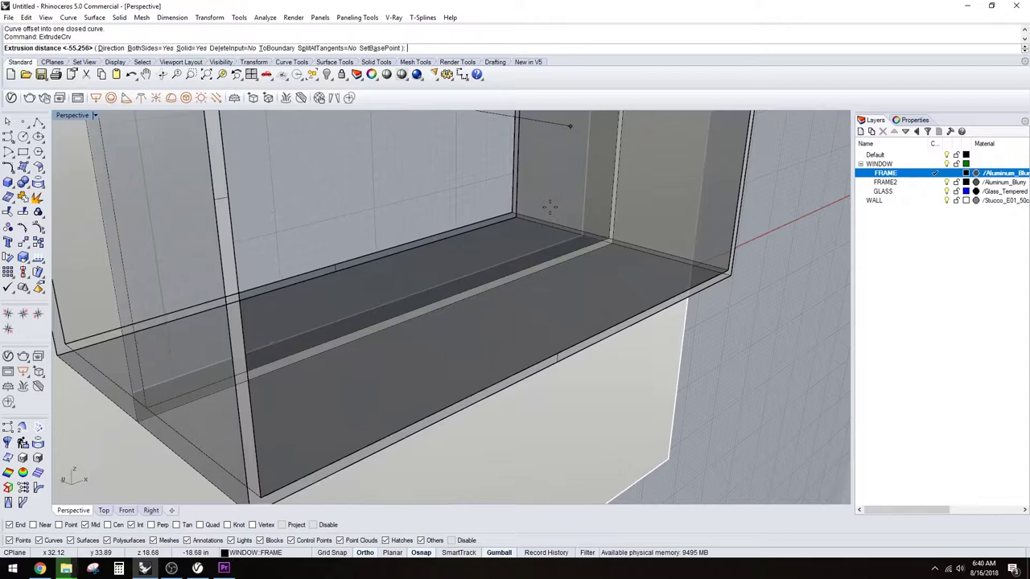
text(bo)
key(Return)
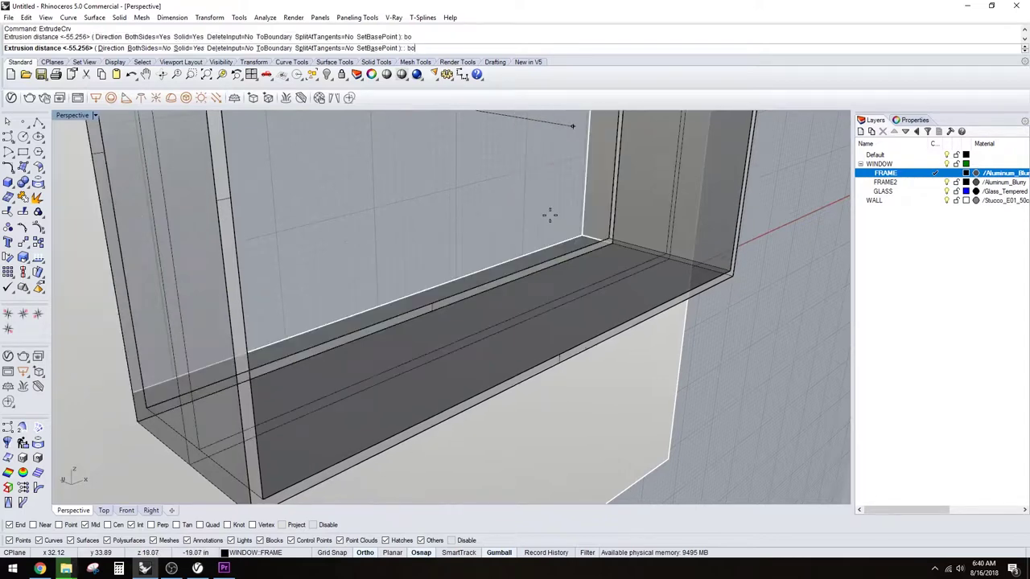
click(585, 241)
scroll(552, 295, down, 3)
right_drag(552, 294, 556, 317)
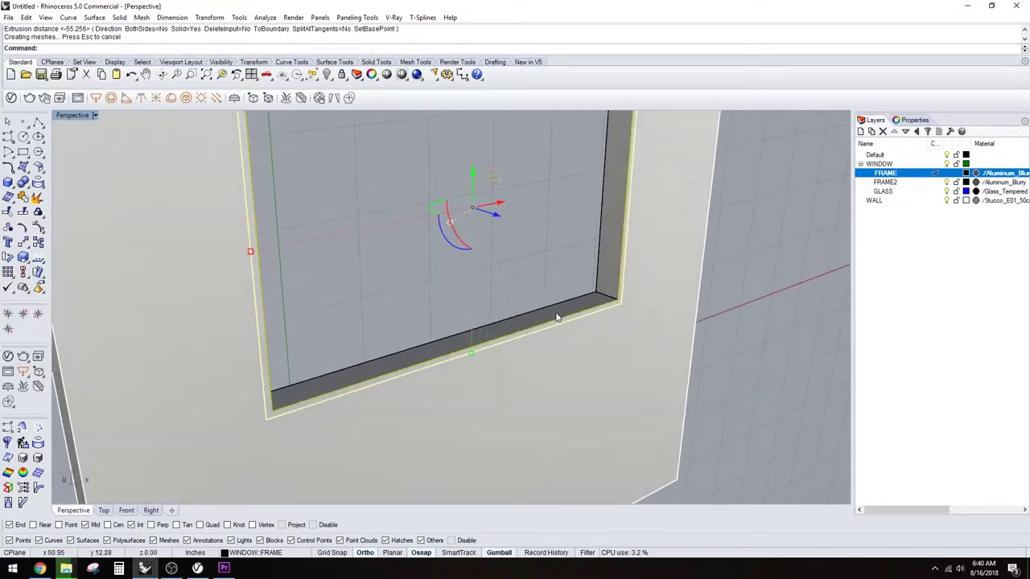
Delete the two leftover profile curves of the extruded outer frame.
click(540, 297)
click(584, 321)
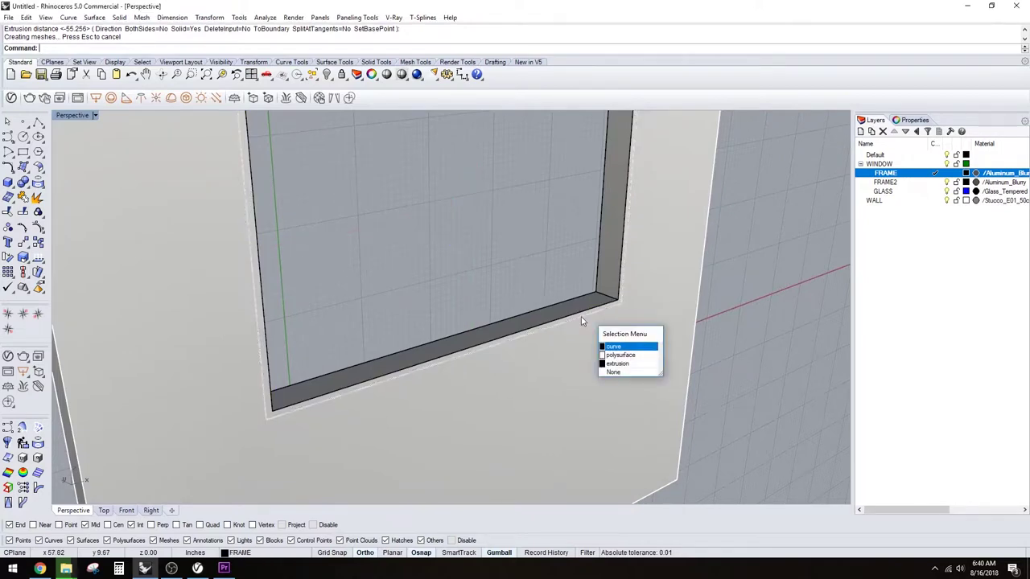
key(Delete)
click(580, 316)
click(611, 349)
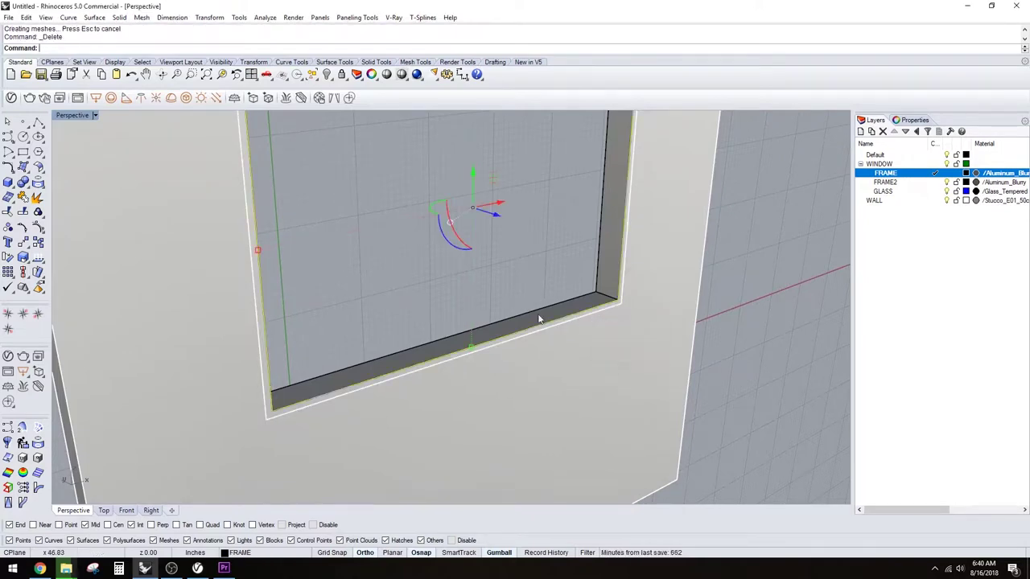
right_drag(538, 317, 485, 264)
key(Delete)
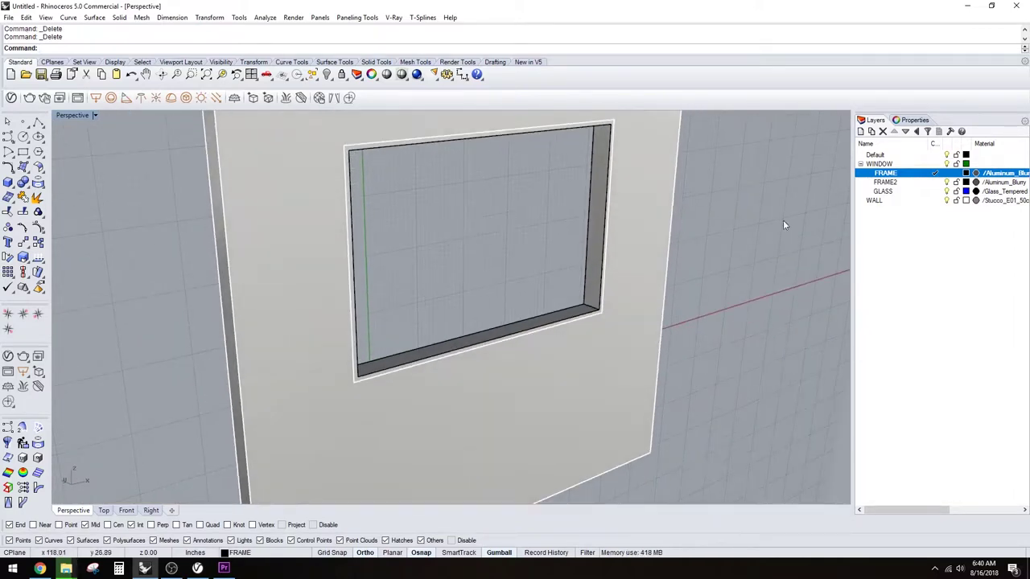
Make FRAME2 the current layer and draw a rectangle from the outer frame's upper-left inner corner to the midpoint of its bottom inner edge.
click(935, 183)
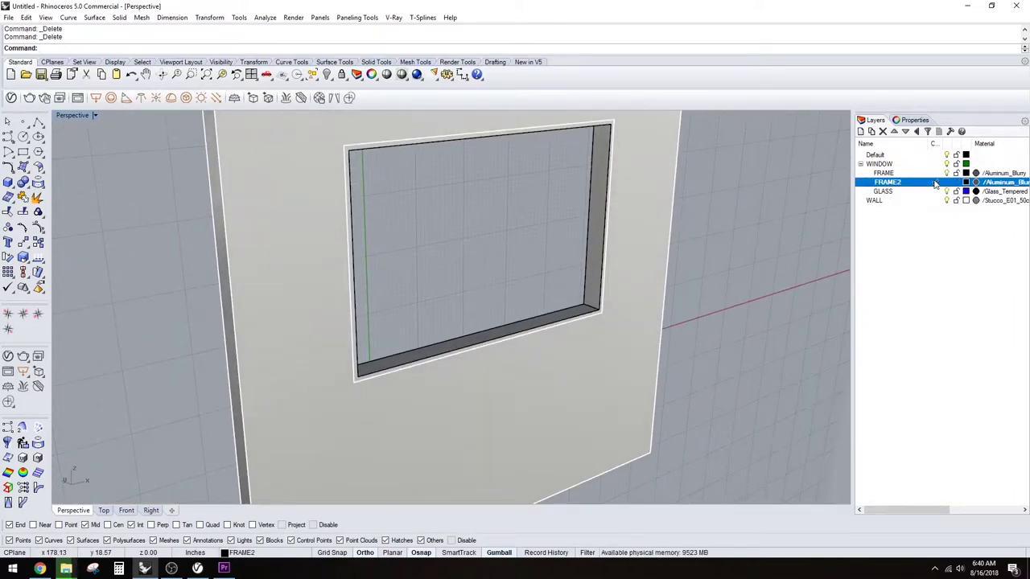
click(37, 137)
click(27, 153)
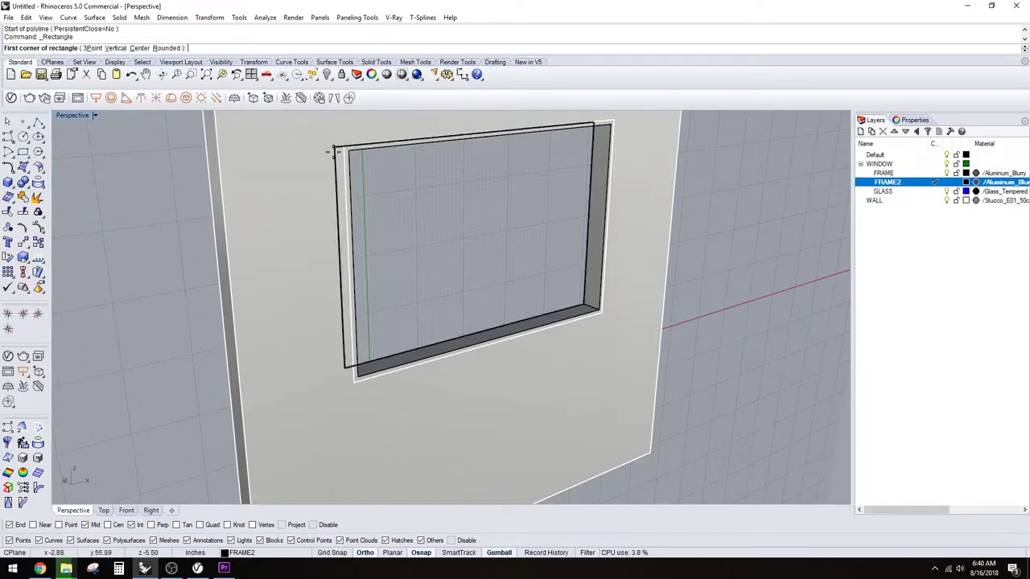
click(358, 158)
scroll(507, 322, up, 3)
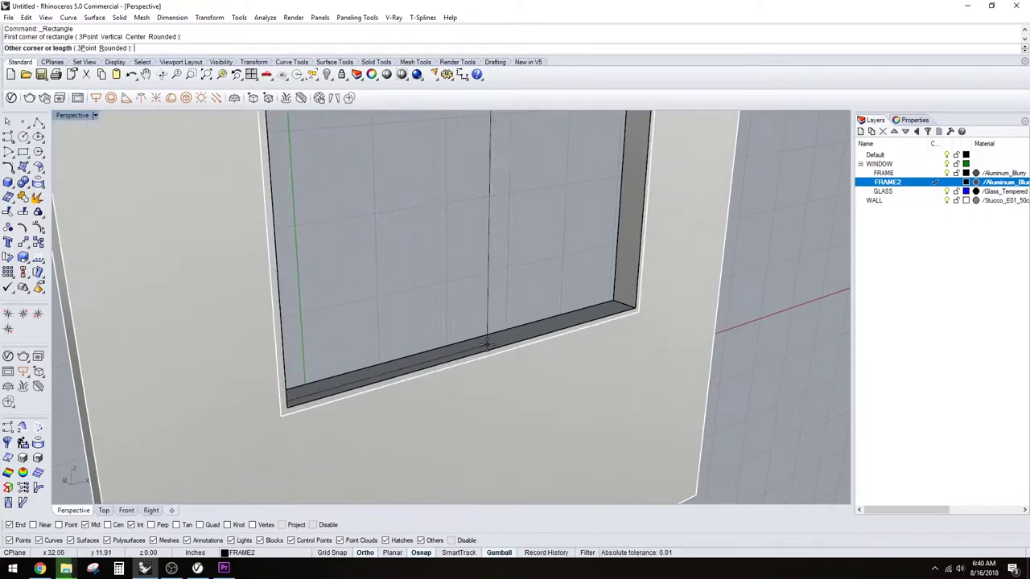
click(488, 348)
Offset the half-opening rectangle inward with a distance of 2.
mouse_move(491, 316)
right_down()
mouse_move(450, 313)
mouse_move(492, 301)
right_up()
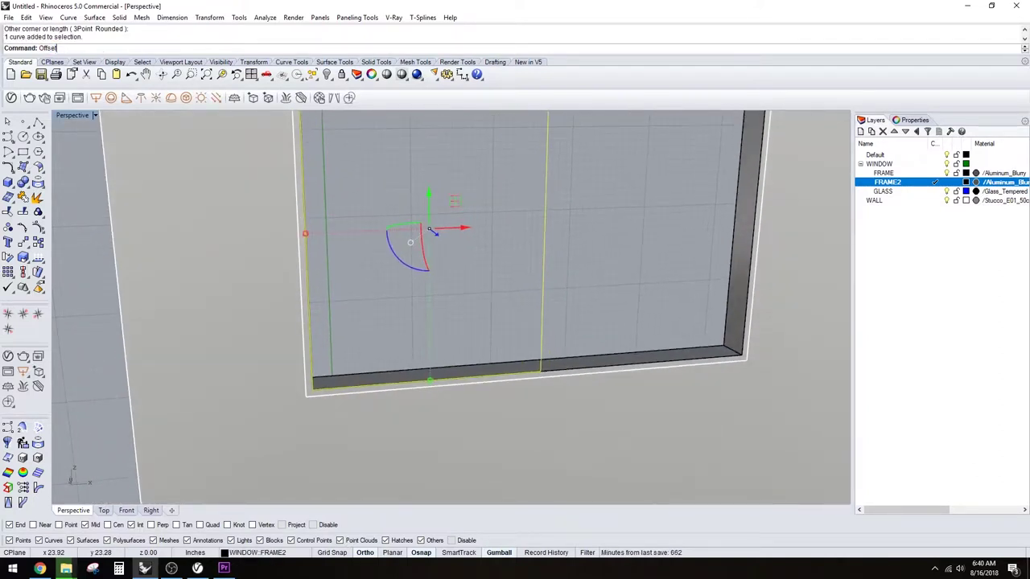
key(Return)
click(490, 296)
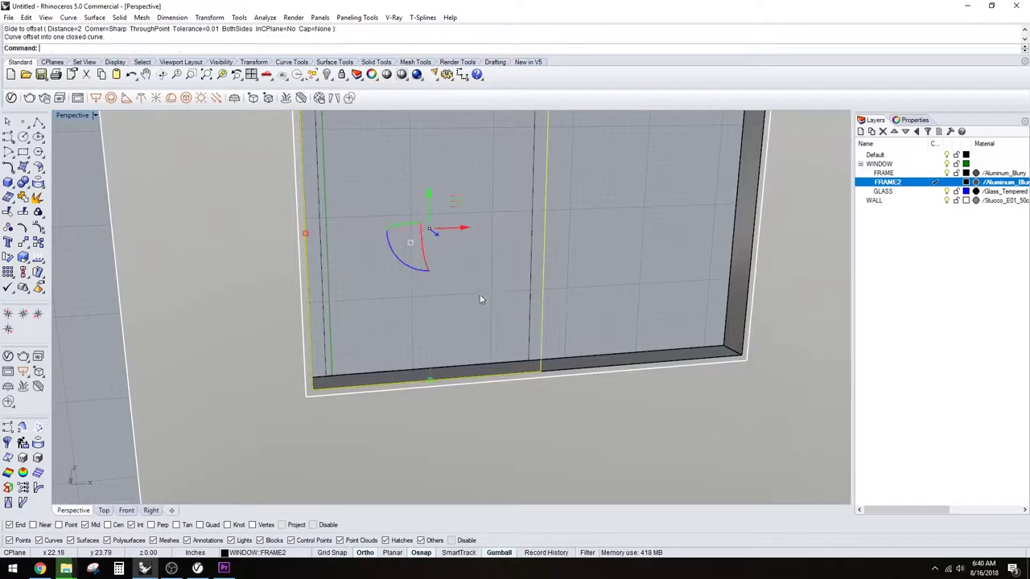
Extrude the half-opening rectangle and its offset curve together as a solid with a distance of 1.5.
right_drag(516, 325, 471, 319)
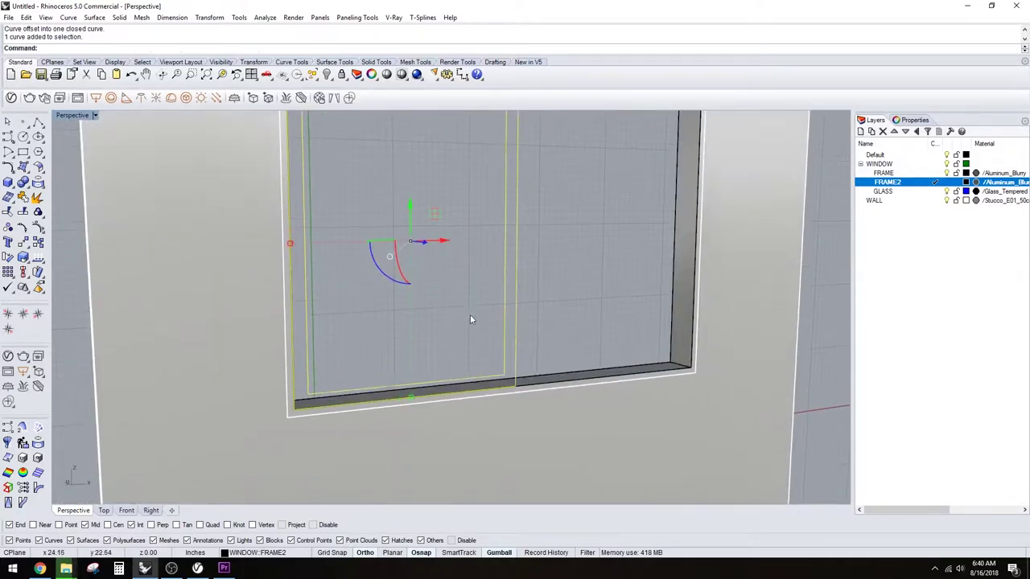
scroll(476, 218, down, 3)
right_drag(477, 218, 418, 204)
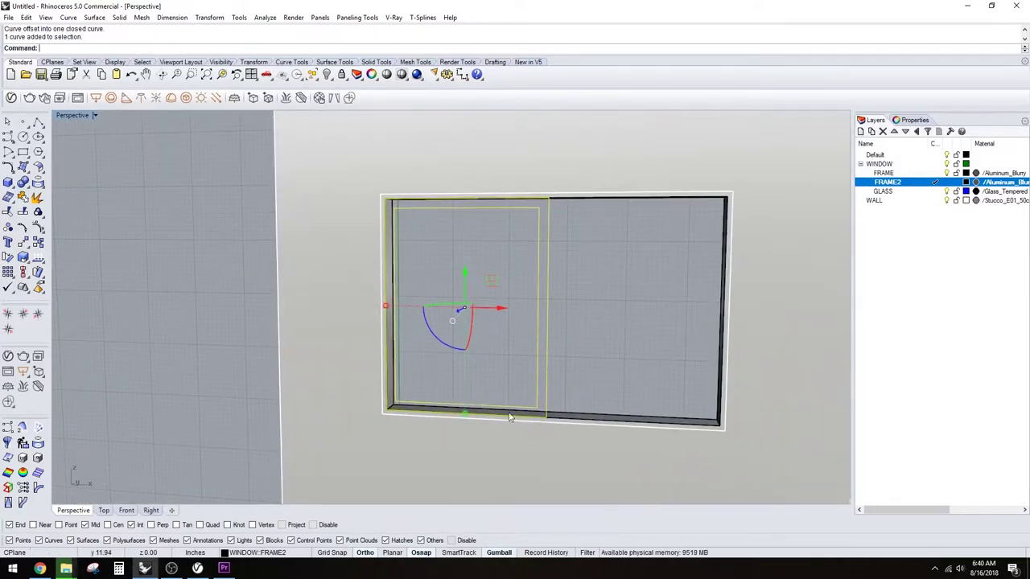
right_drag(494, 340, 505, 386)
scroll(500, 342, up, 4)
scroll(501, 342, down, 2)
scroll(481, 372, up, 2)
key(Up)
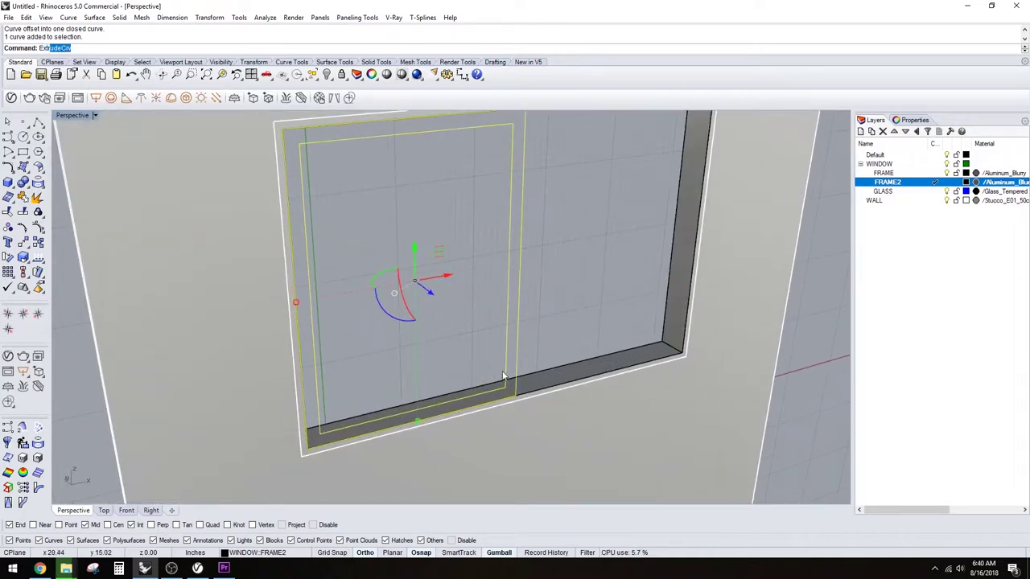
key(Return)
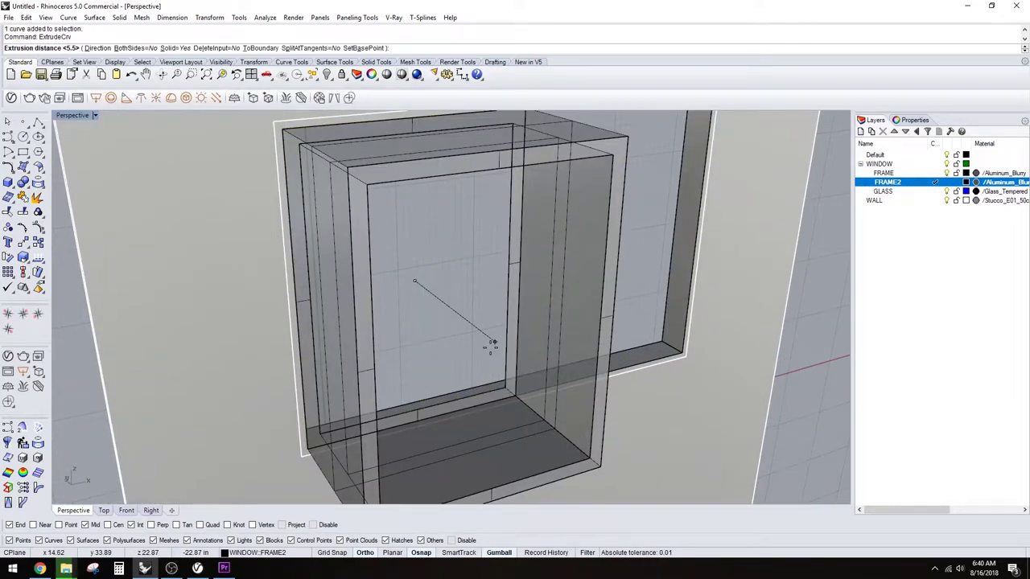
text(1.5)
key(Return)
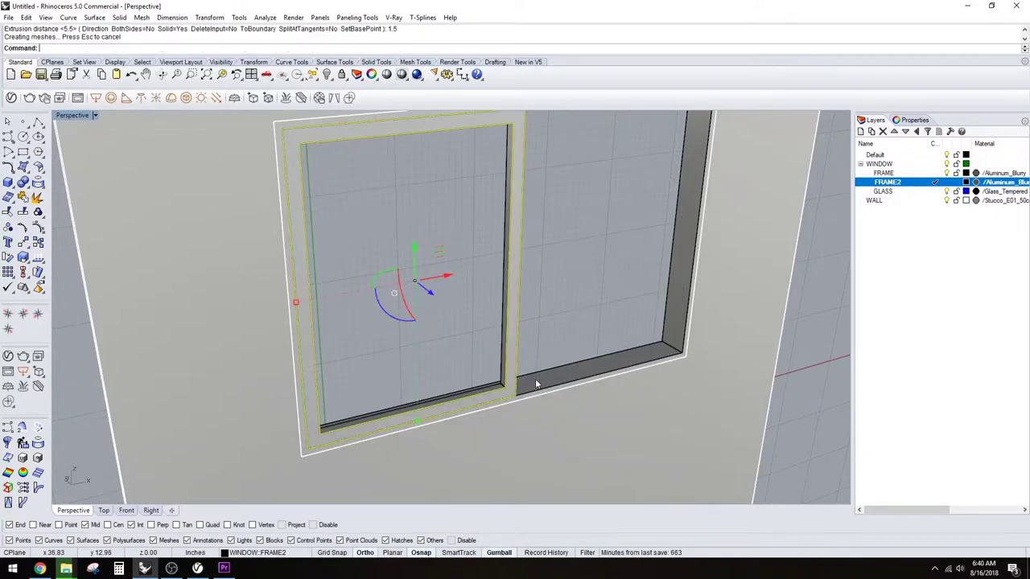
Delete the outer profile curve of the sash frame, leaving its solid in place.
mouse_move(480, 449)
right_down()
mouse_move(543, 447)
mouse_move(488, 444)
right_up()
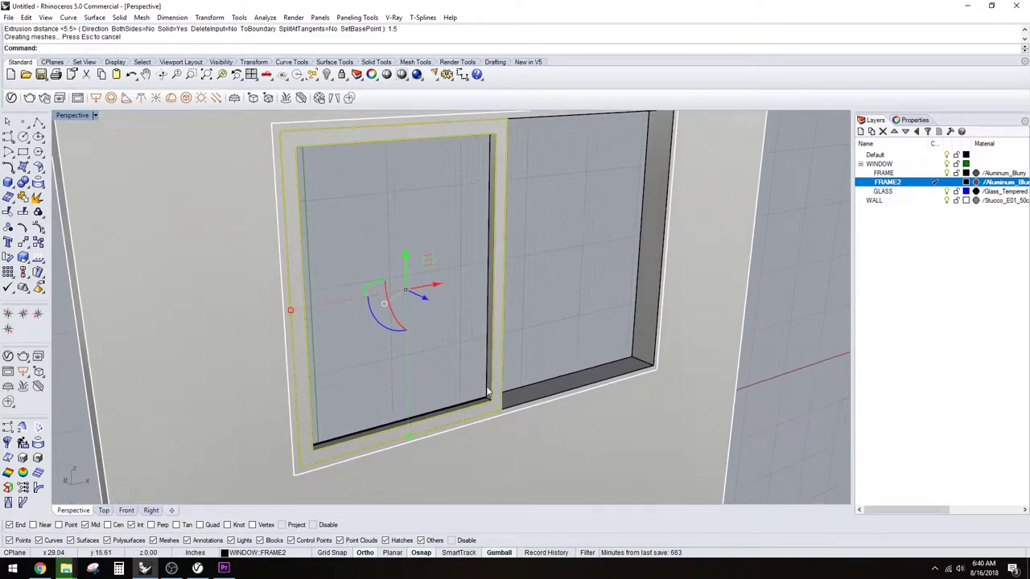
scroll(488, 444, up, 2)
click(513, 348)
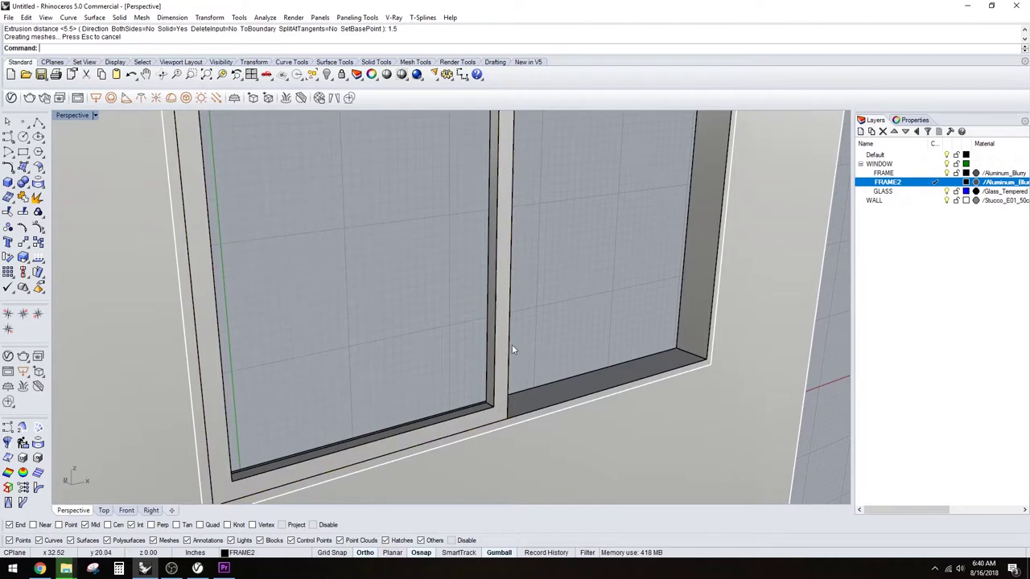
click(542, 374)
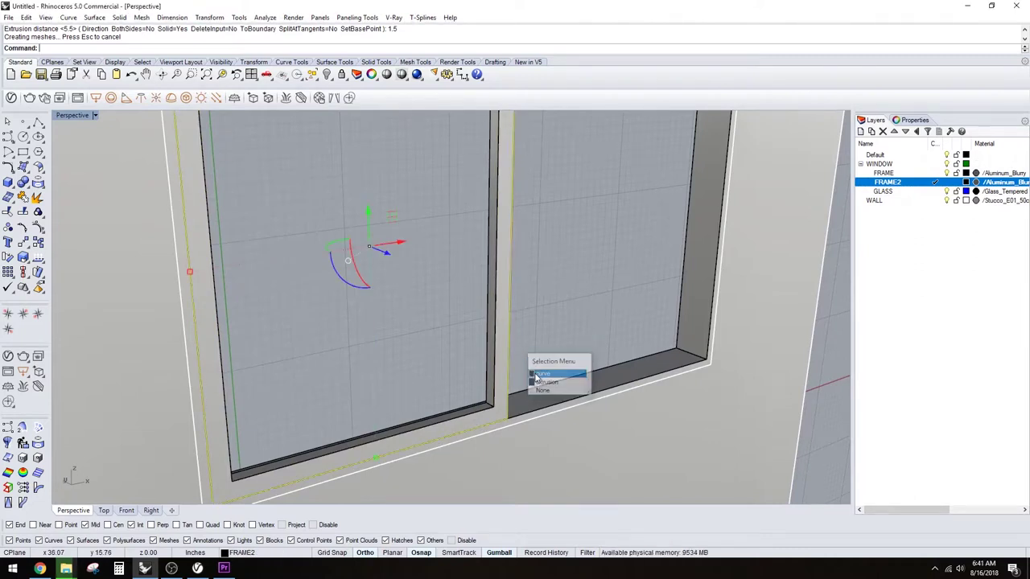
key(Delete)
Make GLASS the current layer, create a planar surface from the sash frame's inner curve, and delete that curve.
click(496, 354)
click(549, 375)
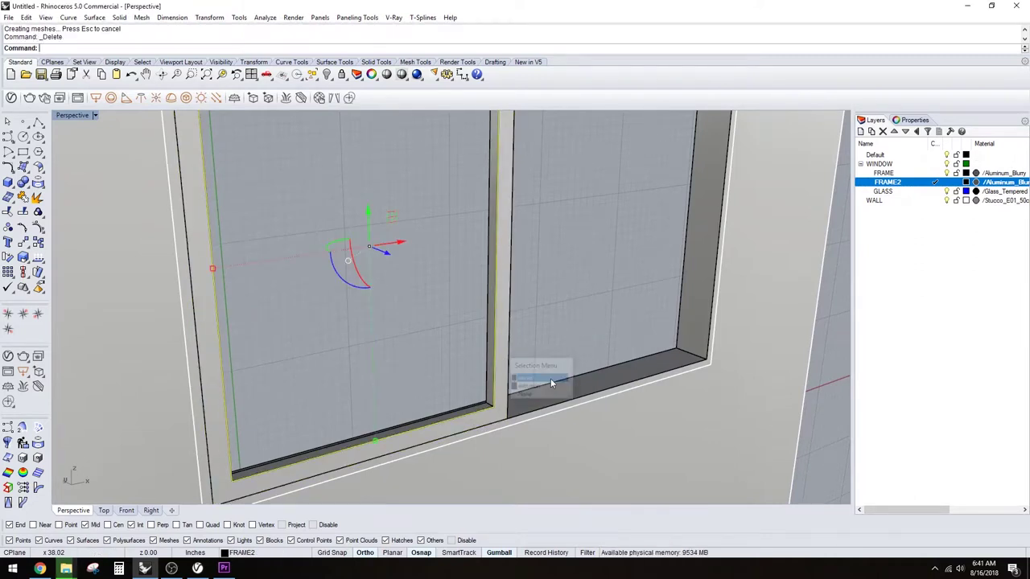
click(935, 191)
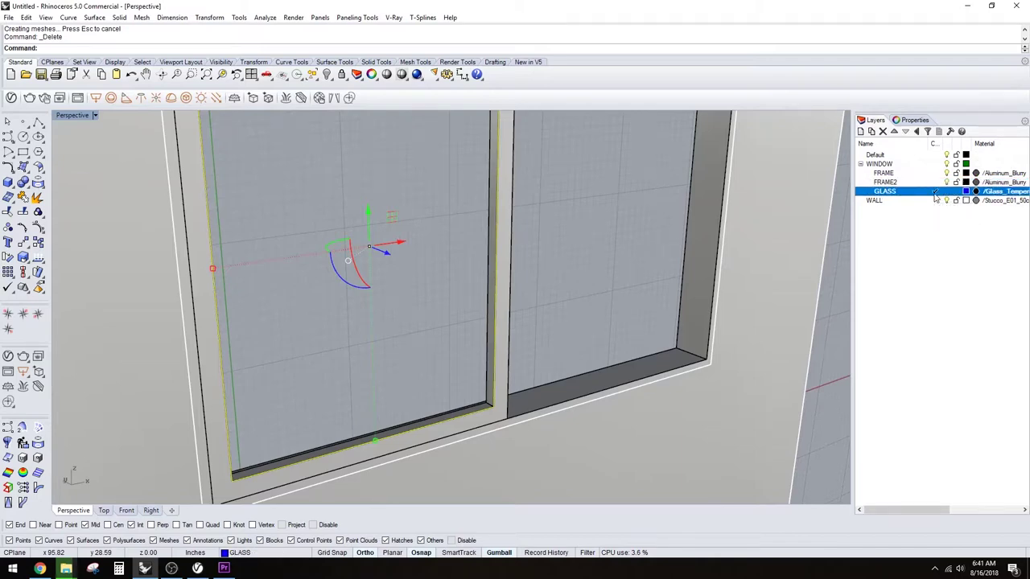
right_drag(602, 285, 593, 292)
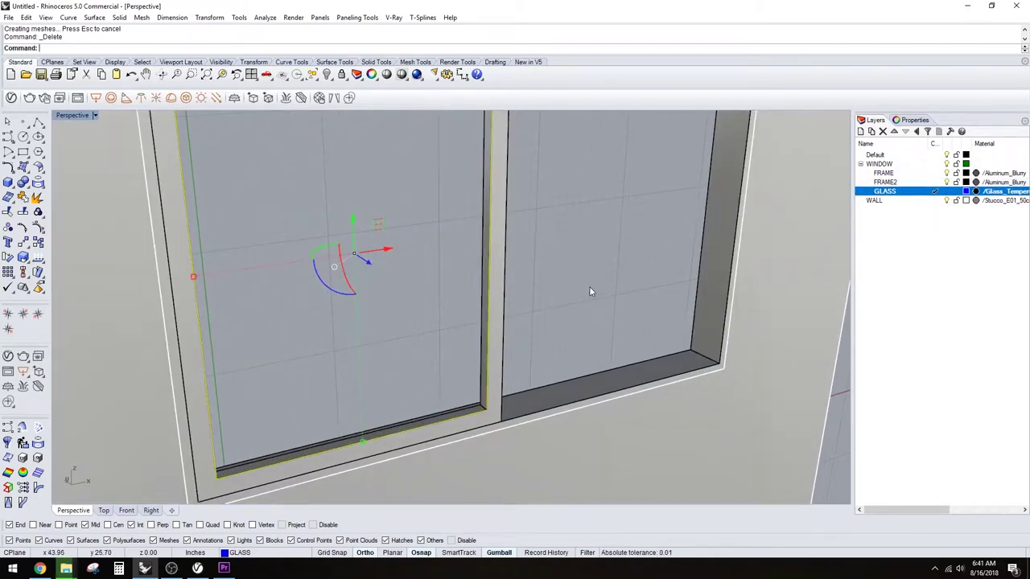
text(Planar)
key(Return)
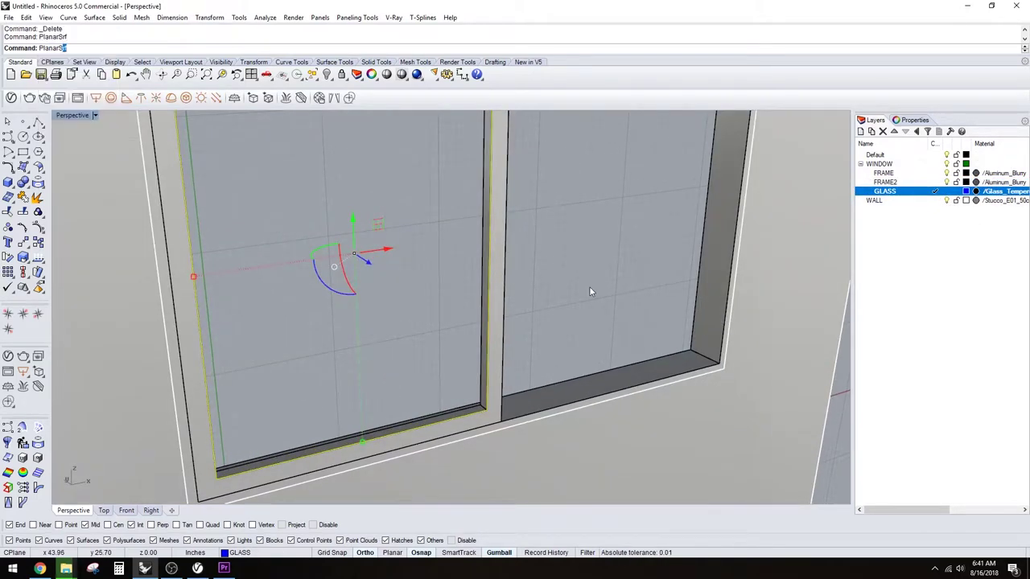
key(Delete)
Move the glass surface from the sash frame's front inner corner back to the midpoint of the frame's depth.
click(444, 328)
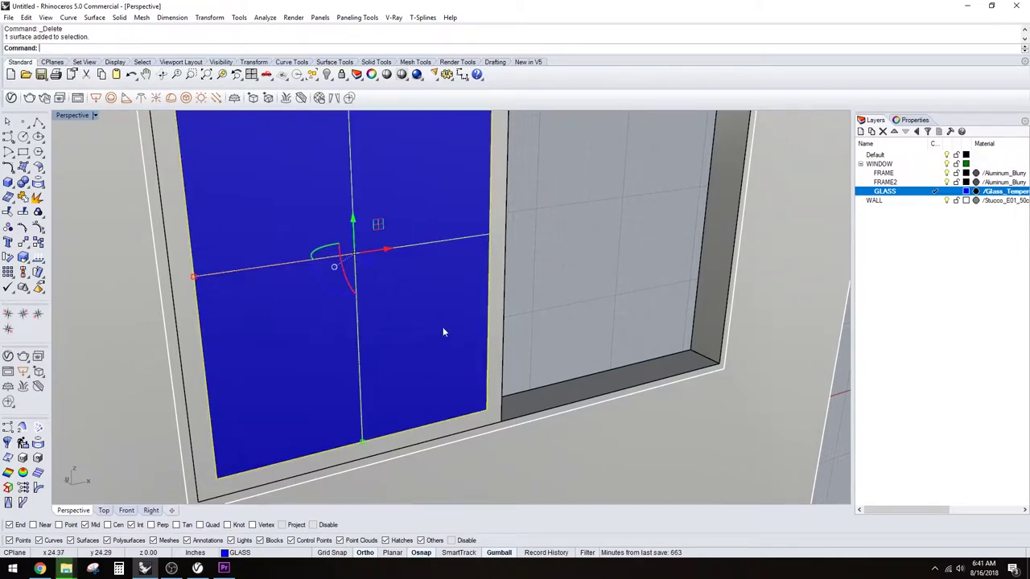
scroll(499, 367, up, 5)
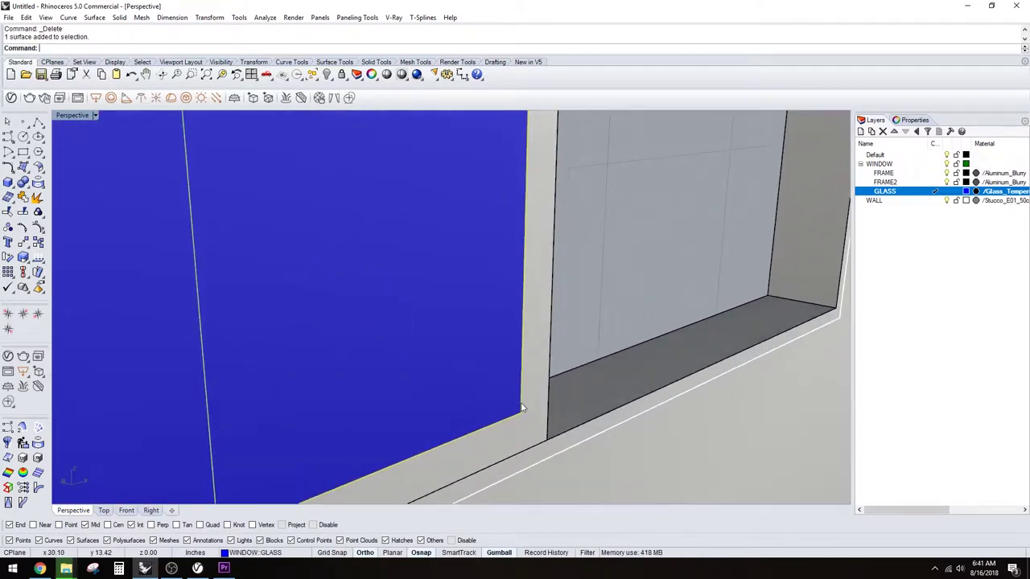
scroll(521, 408, down, 3)
text(M)
key(Return)
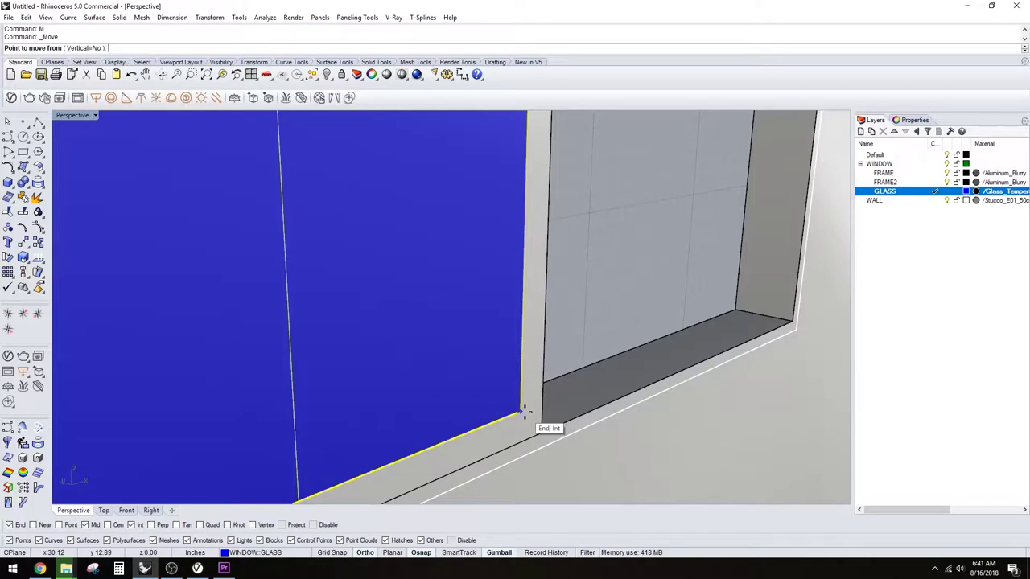
click(524, 412)
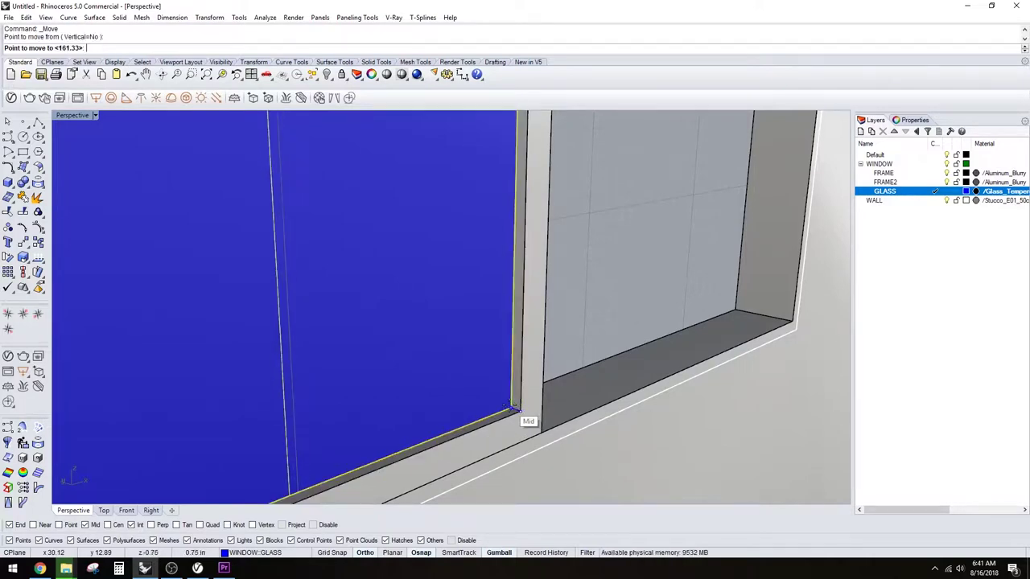
click(511, 407)
scroll(511, 406, down, 7)
key(Escape)
Select the glass surface together with its sash frame and group them.
right_drag(563, 351, 539, 348)
drag(539, 348, 454, 309)
right_drag(457, 314, 561, 307)
click(556, 297)
click(520, 268)
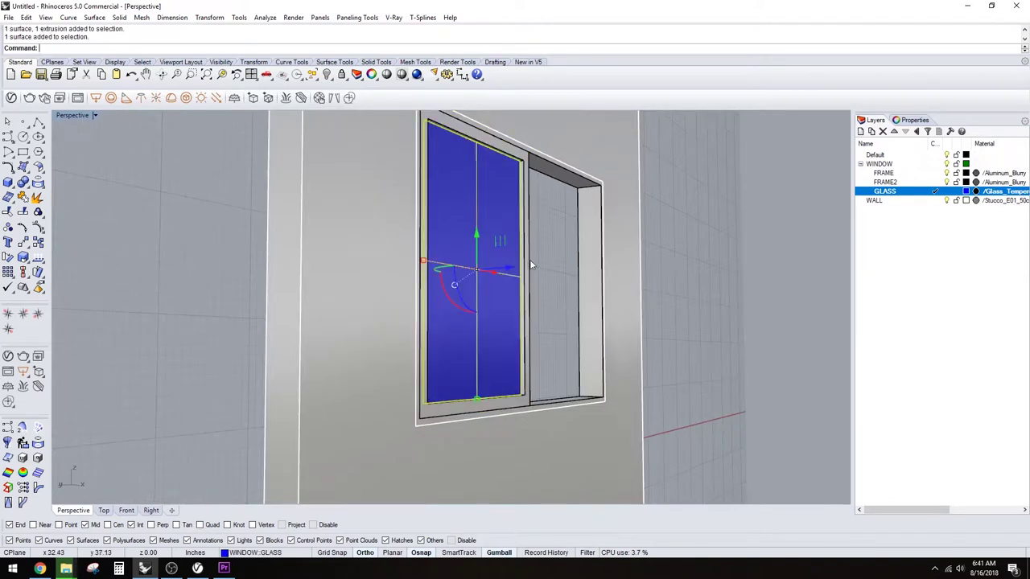
shift+click(531, 261)
click(549, 274)
click(503, 262)
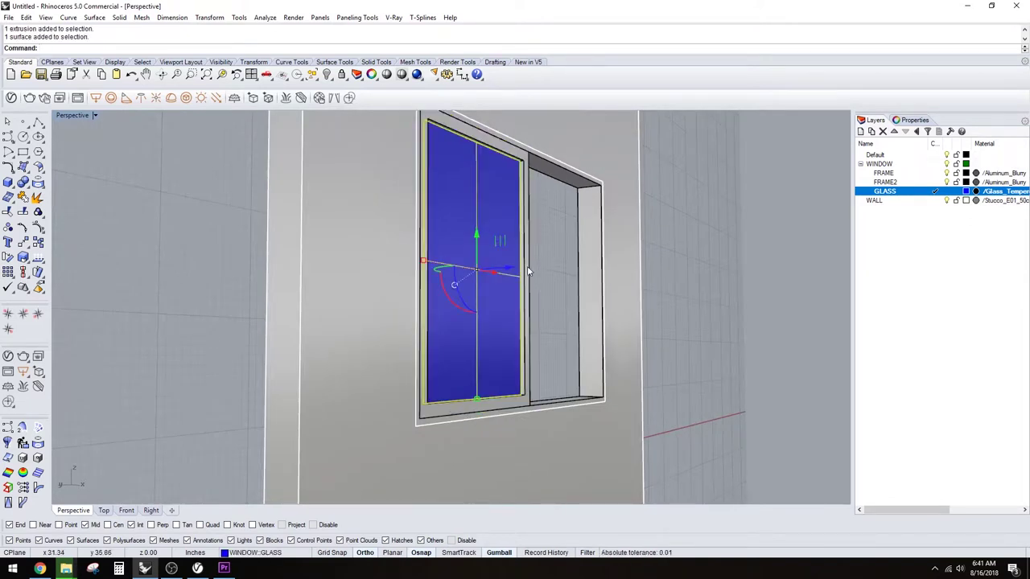
right_drag(529, 272, 535, 304)
key(Escape)
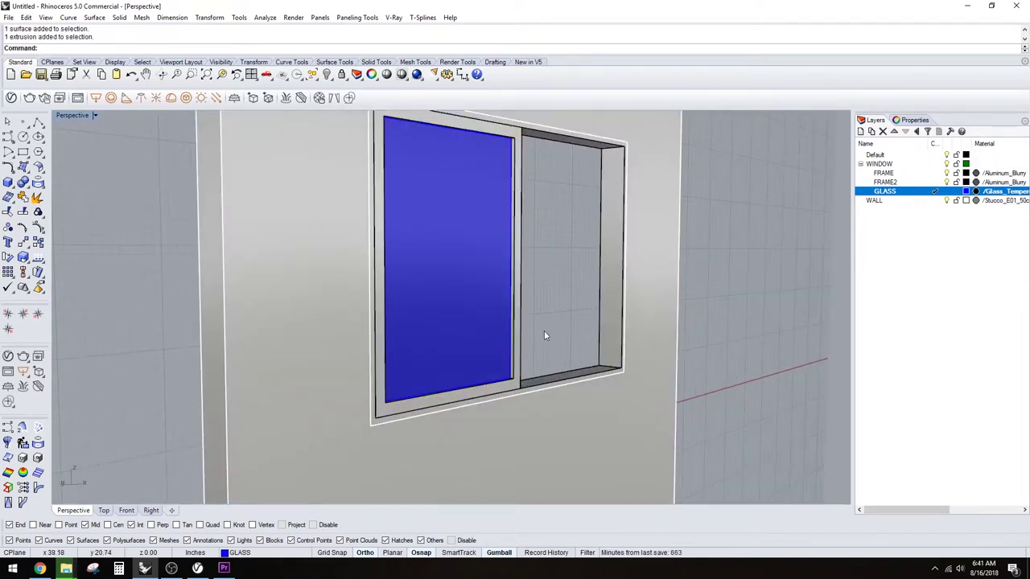
drag(504, 300, 503, 296)
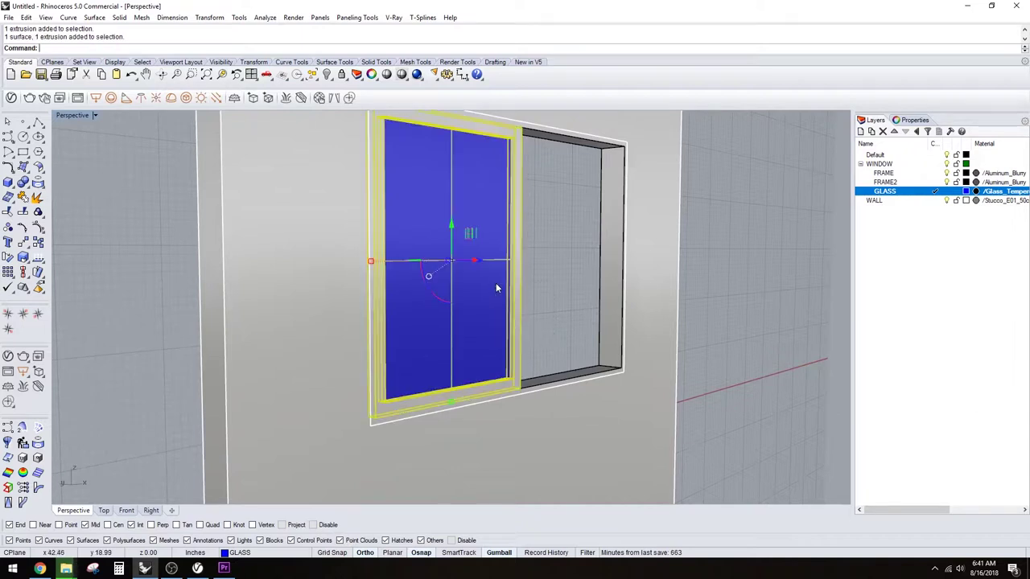
key(ctrl+g)
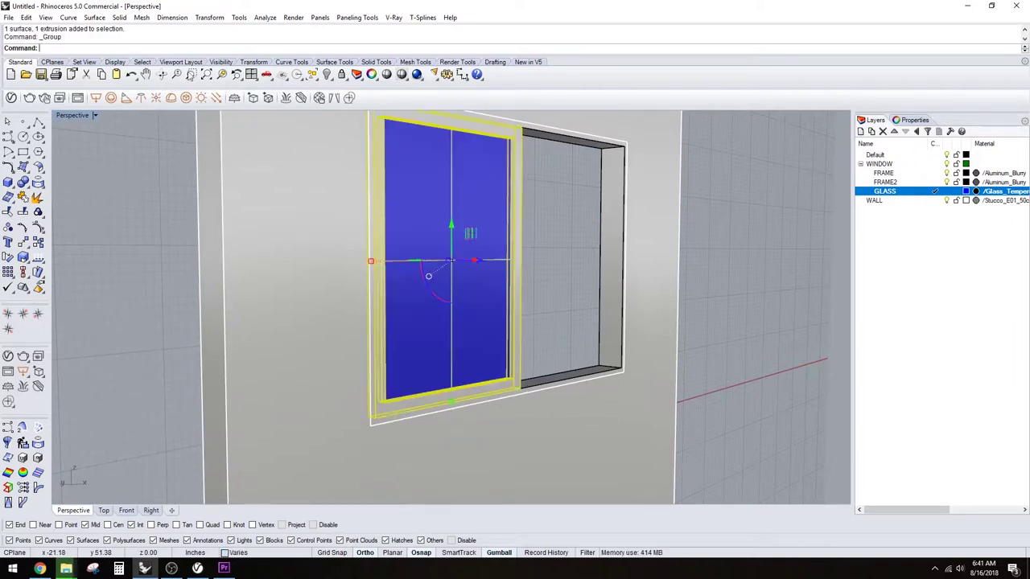
Mirror the grouped sash and glass about the vertical line at its inner lower corner to fill the opening's other half, keeping the original.
key(Escape)
scroll(523, 310, up, 3)
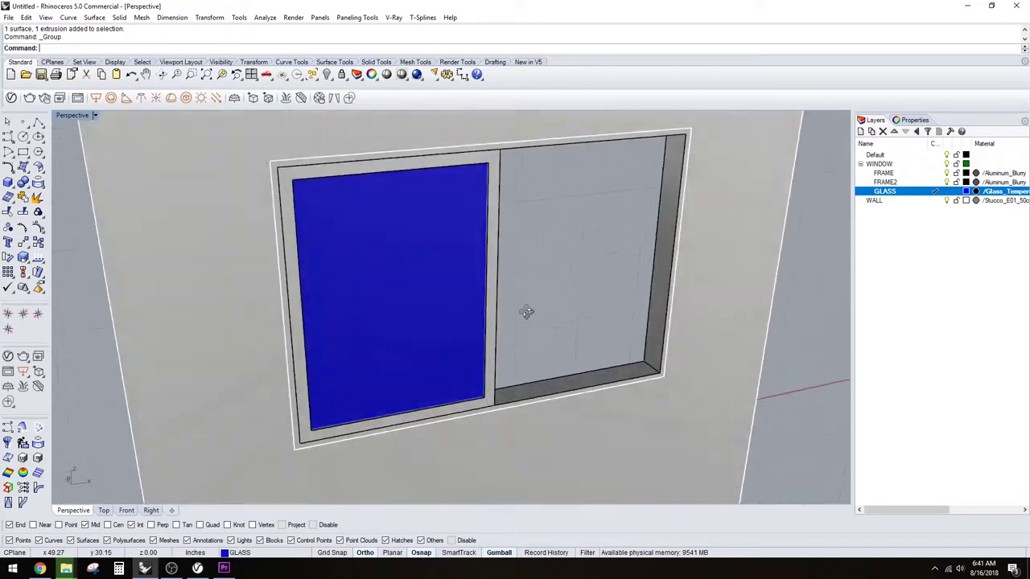
scroll(497, 374, up, 5)
click(492, 391)
text(mirror)
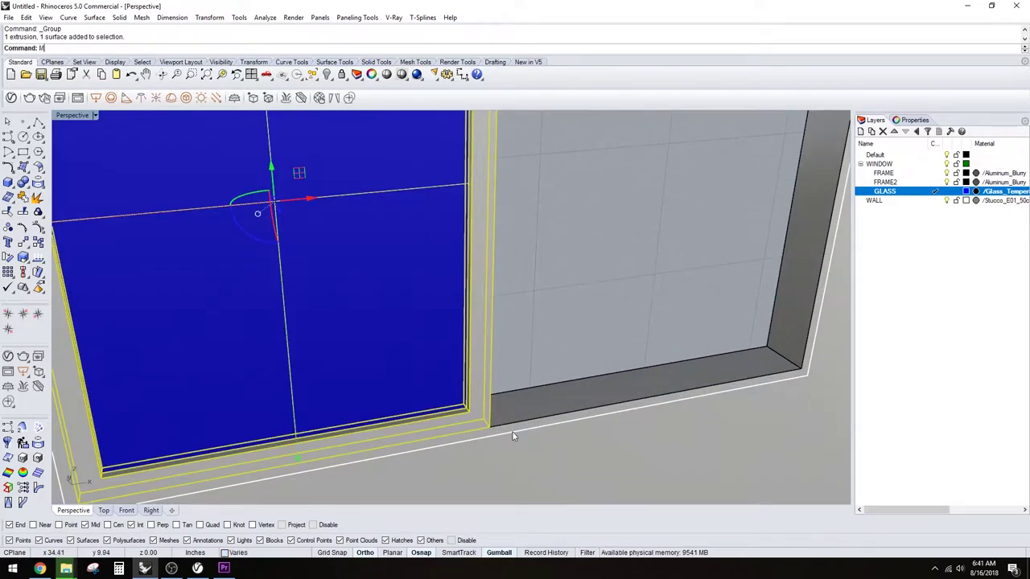
key(Return)
click(500, 417)
click(535, 448)
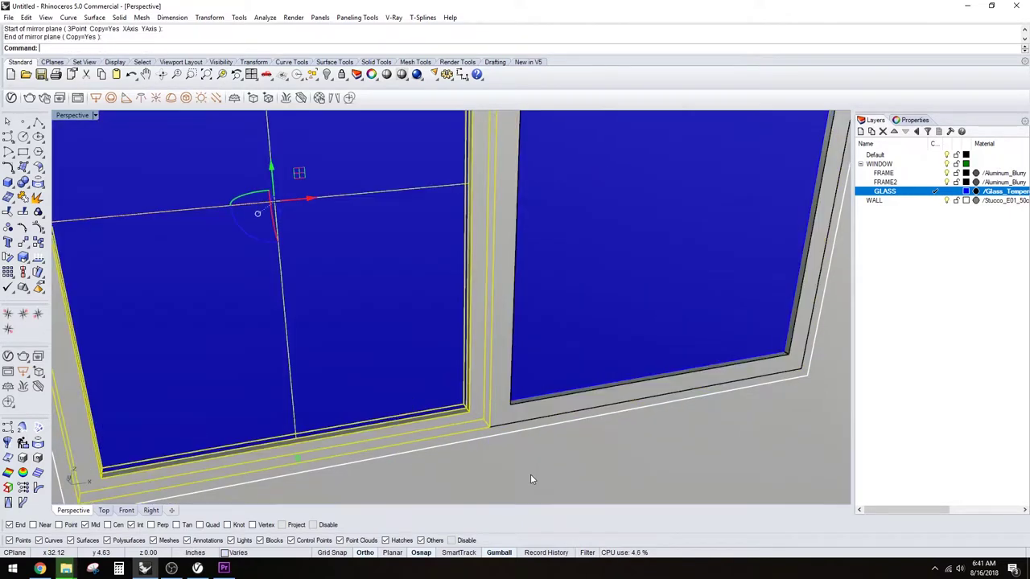
Move the mirrored sash group back by its own depth, from its front lower corner to its rear lower corner.
click(605, 284)
scroll(601, 294, down, 4)
right_drag(600, 298, 541, 385)
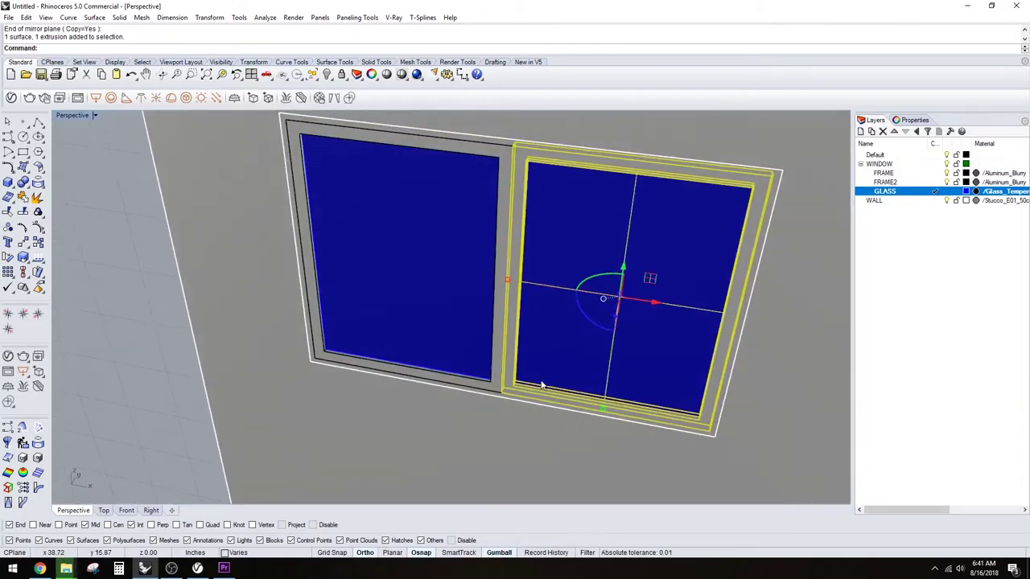
scroll(531, 388, up, 5)
text(m)
key(Return)
click(453, 398)
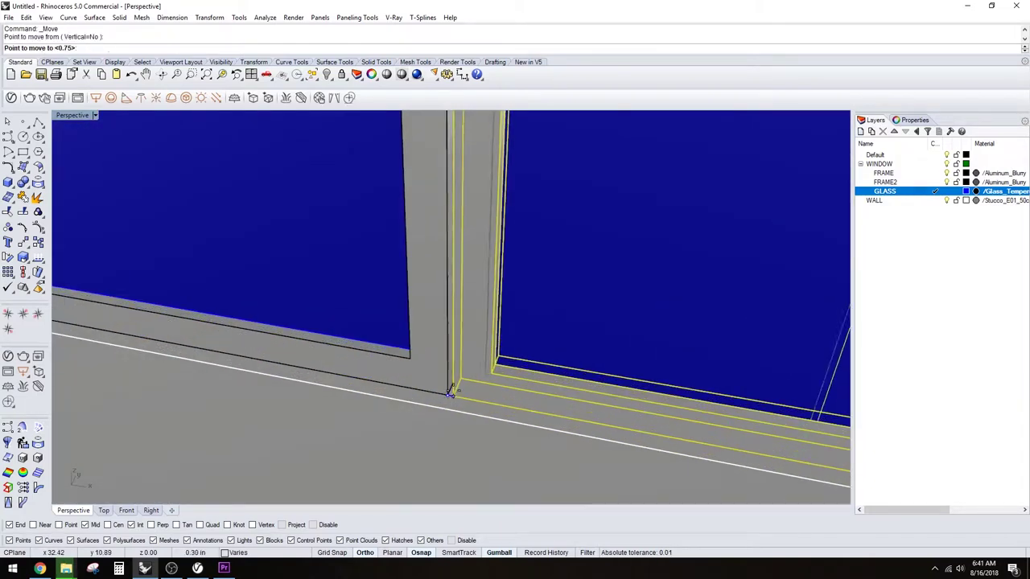
click(456, 378)
scroll(473, 373, down, 10)
drag(595, 302, 560, 316)
key(Escape)
key(ctrl+z)
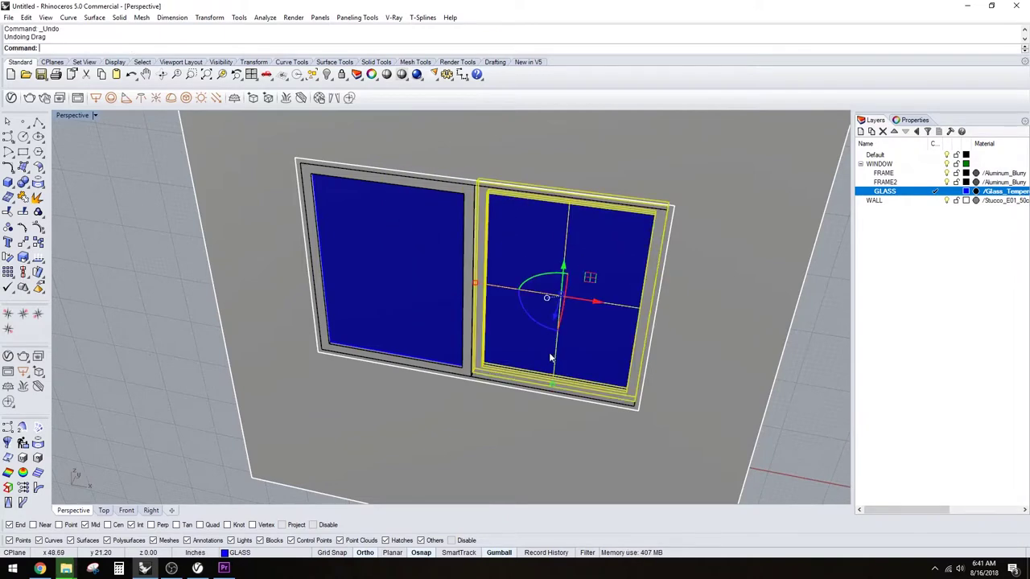
Select both sash groups and move them together along the wall's depth by an exact distance.
right_drag(550, 355, 421, 347)
shift+click(479, 299)
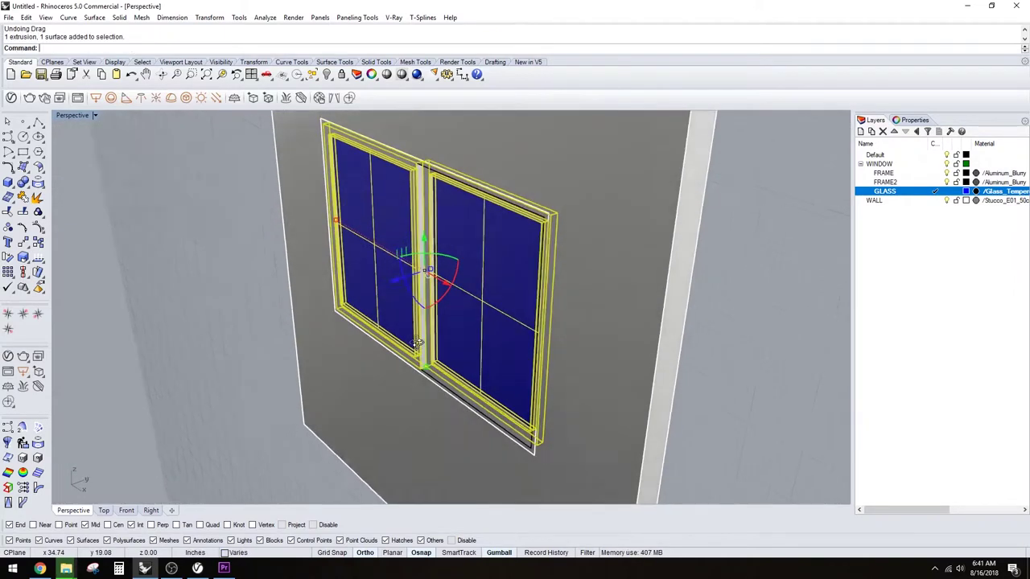
scroll(307, 313, up, 10)
scroll(374, 329, up, 2)
scroll(384, 320, down, 12)
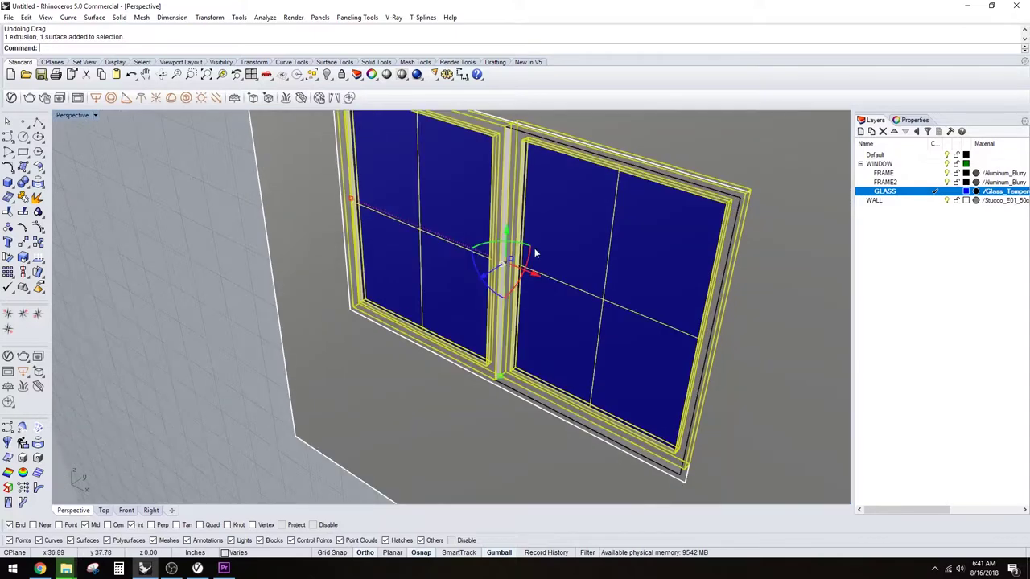
right_drag(615, 250, 531, 249)
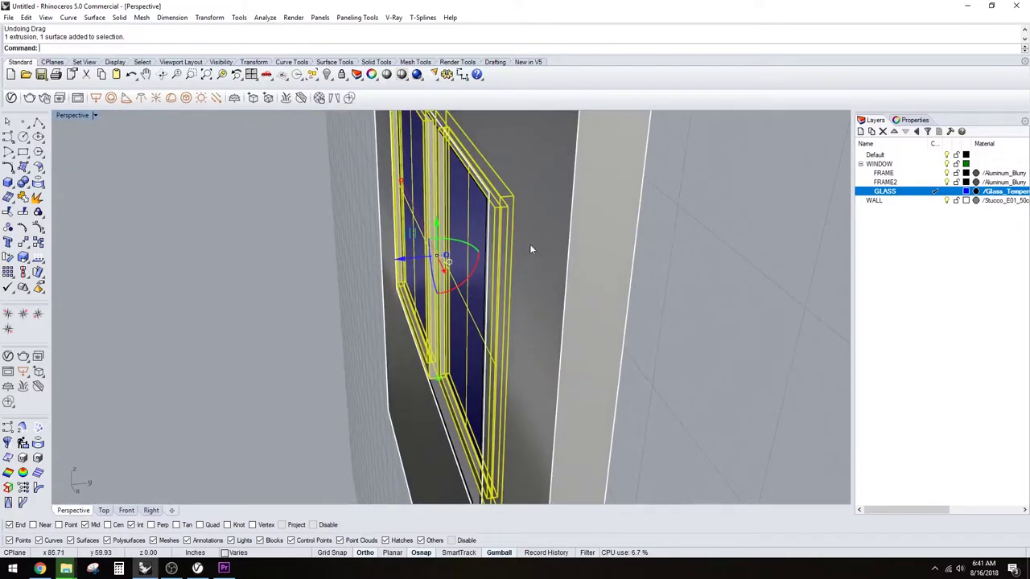
click(405, 260)
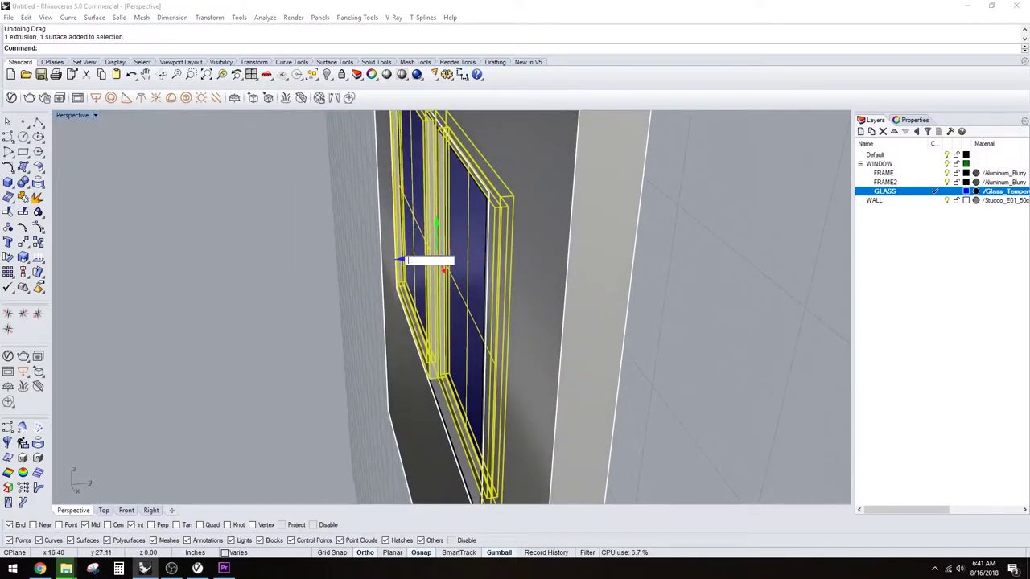
key(Return)
key(Escape)
scroll(411, 255, down, 5)
right_drag(411, 256, 571, 201)
click(526, 222)
click(459, 206)
shift+click(544, 206)
shift+click(571, 201)
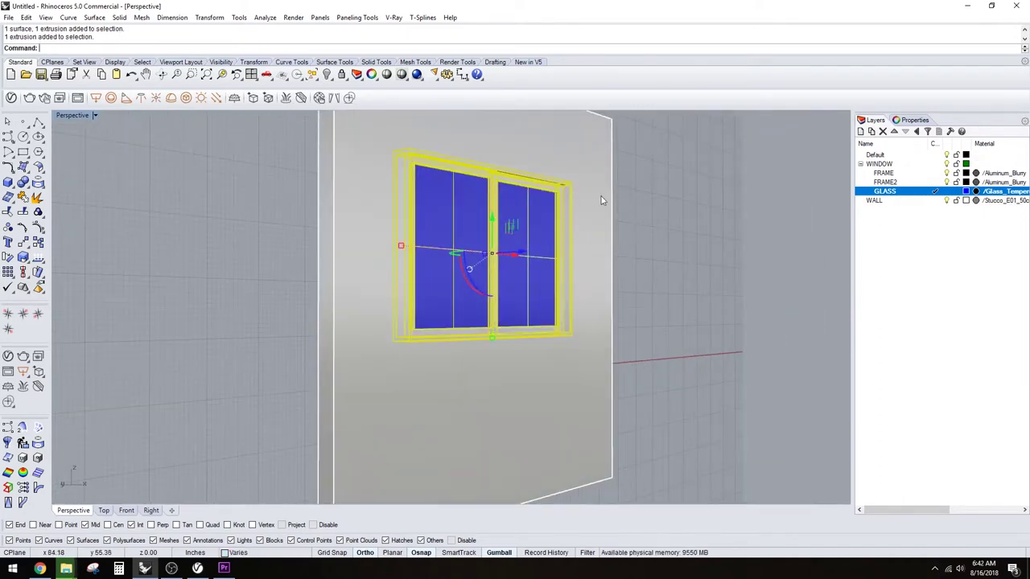
click(641, 194)
right_drag(641, 195, 658, 223)
Make WINDOW the current layer and select the outer frame together with both sash groups.
click(936, 165)
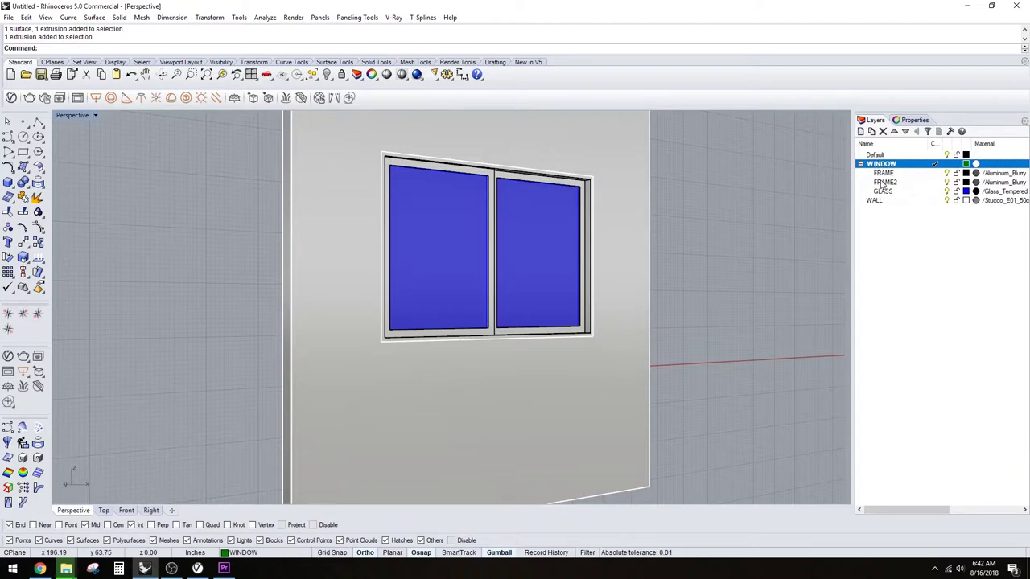
scroll(649, 243, down, 4)
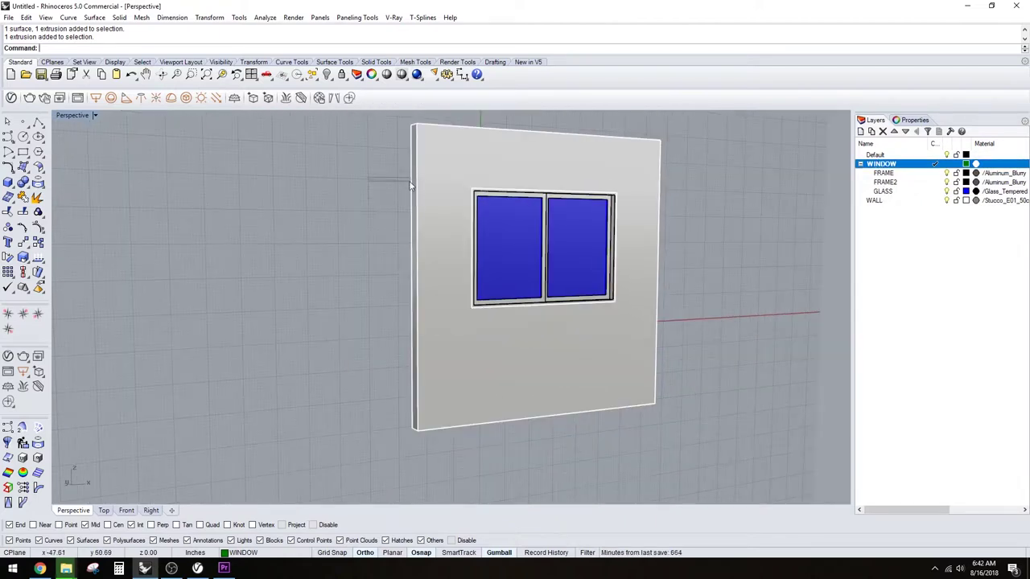
drag(410, 186, 653, 322)
scroll(611, 258, up, 2)
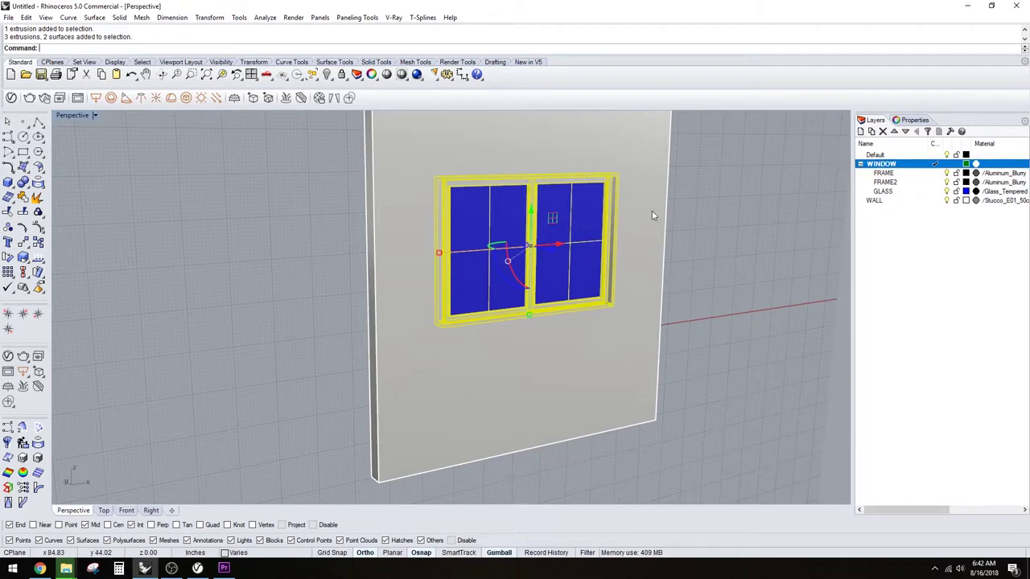
right_drag(652, 215, 696, 214)
right_drag(450, 225, 435, 287)
scroll(434, 286, up, 6)
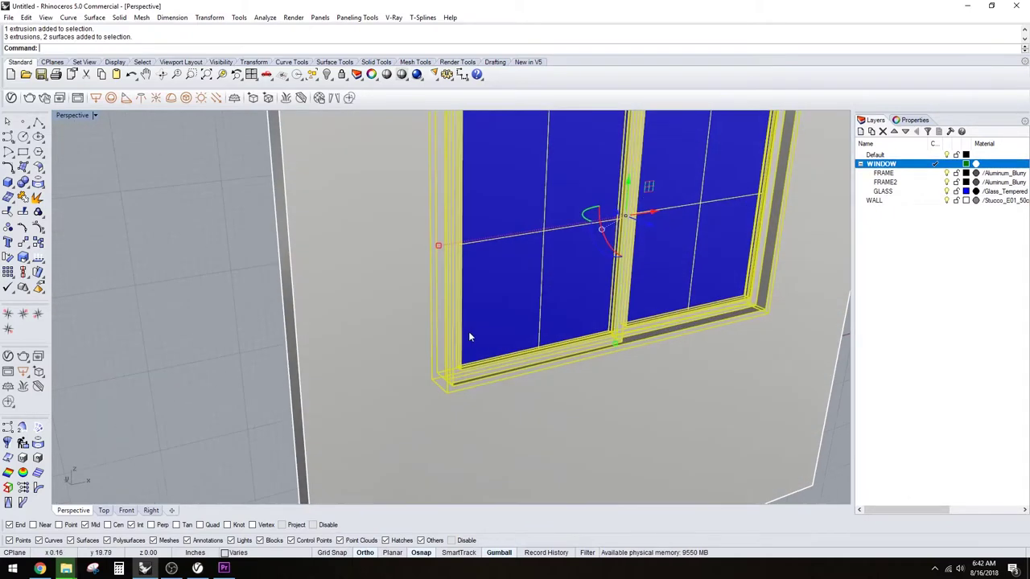
Define the selected window parts as a block named WINDOW_02, with its base point at the outer frame's lower front corner.
text(bloc)
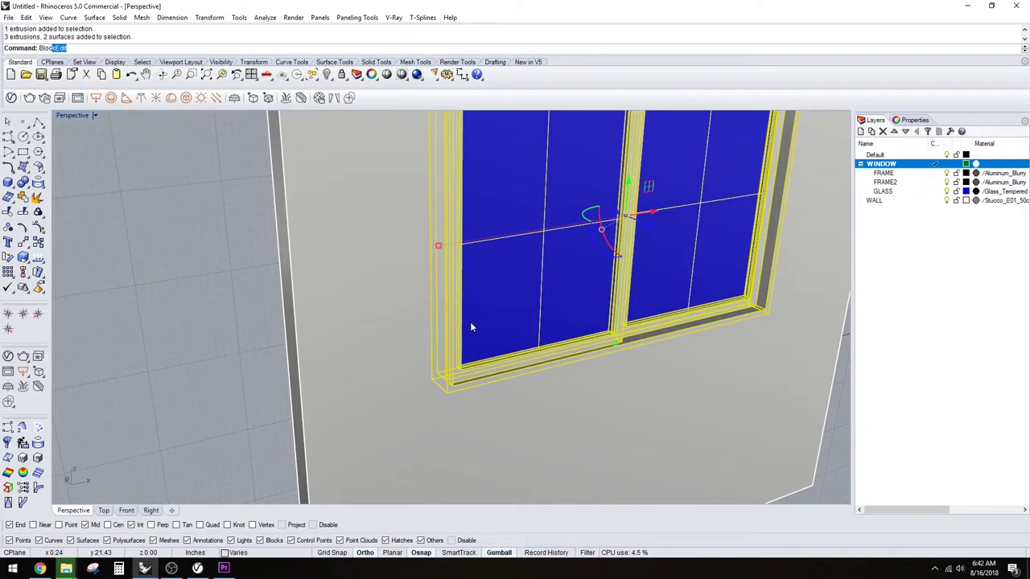
text(k)
key(Return)
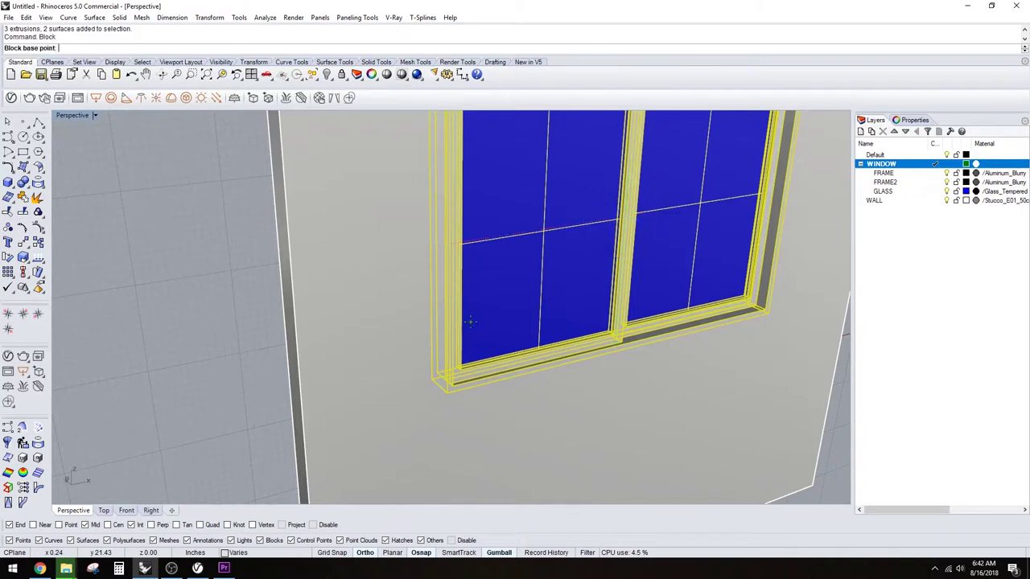
click(448, 394)
click(609, 215)
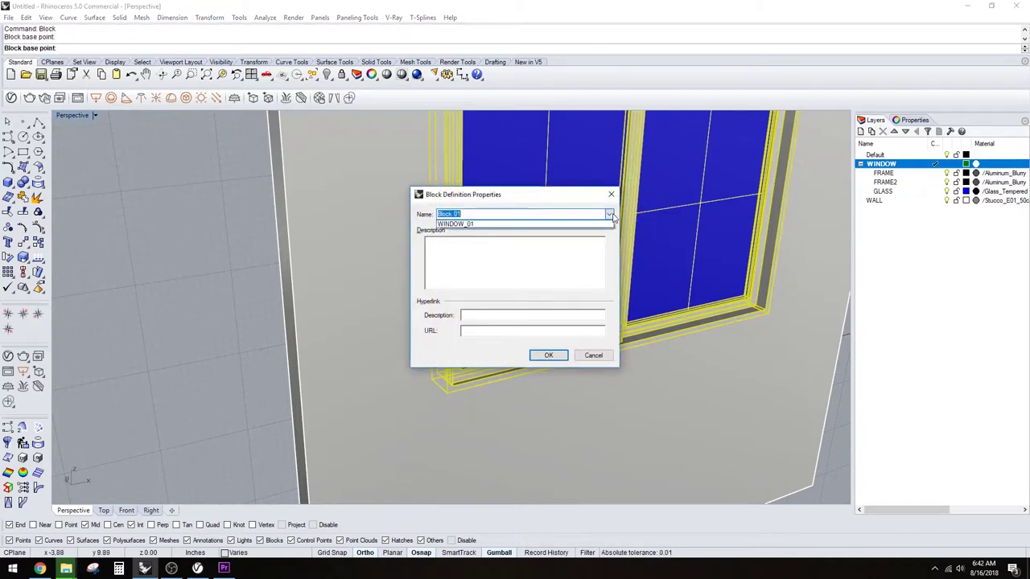
click(559, 224)
click(494, 214)
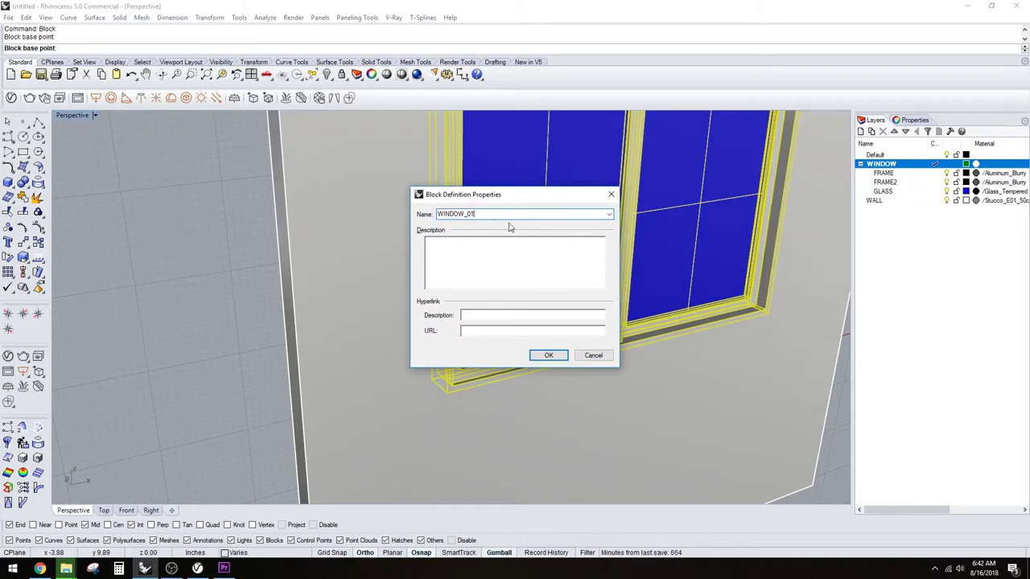
key(Return)
scroll(347, 301, down, 14)
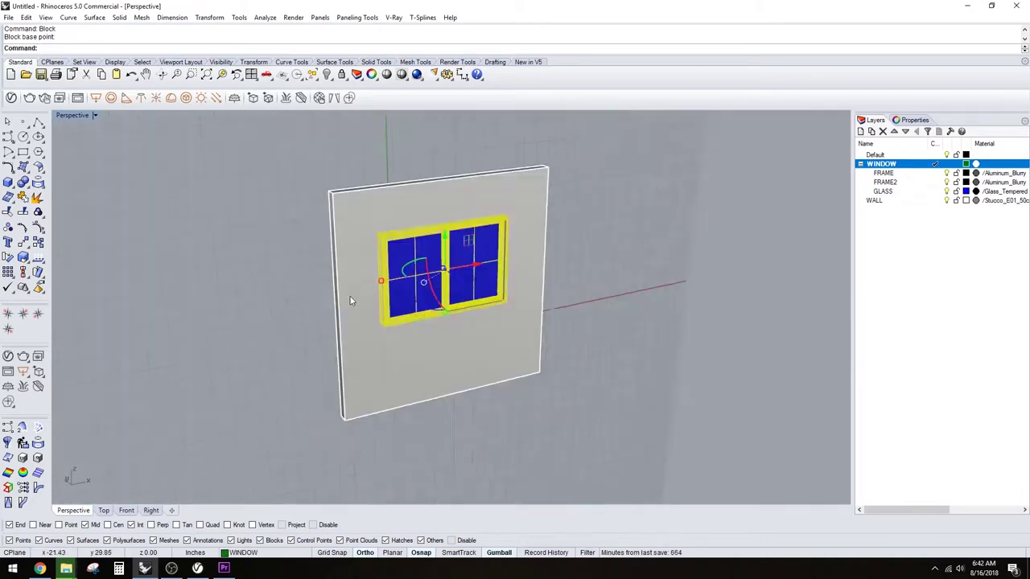
key(Escape)
shift+right_drag(347, 331, 518, 299)
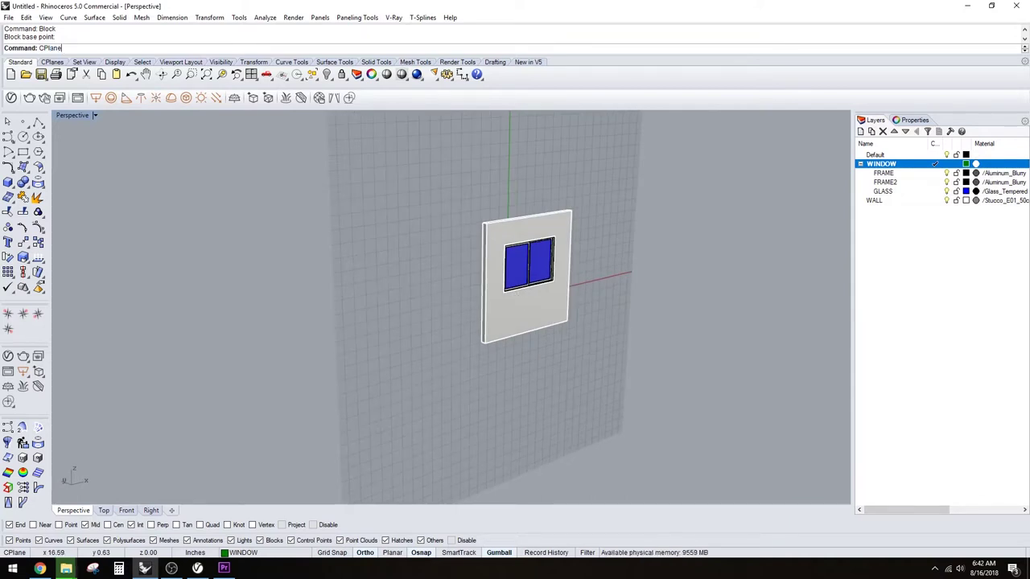
key(Return)
text(t)
key(Return)
click(519, 299)
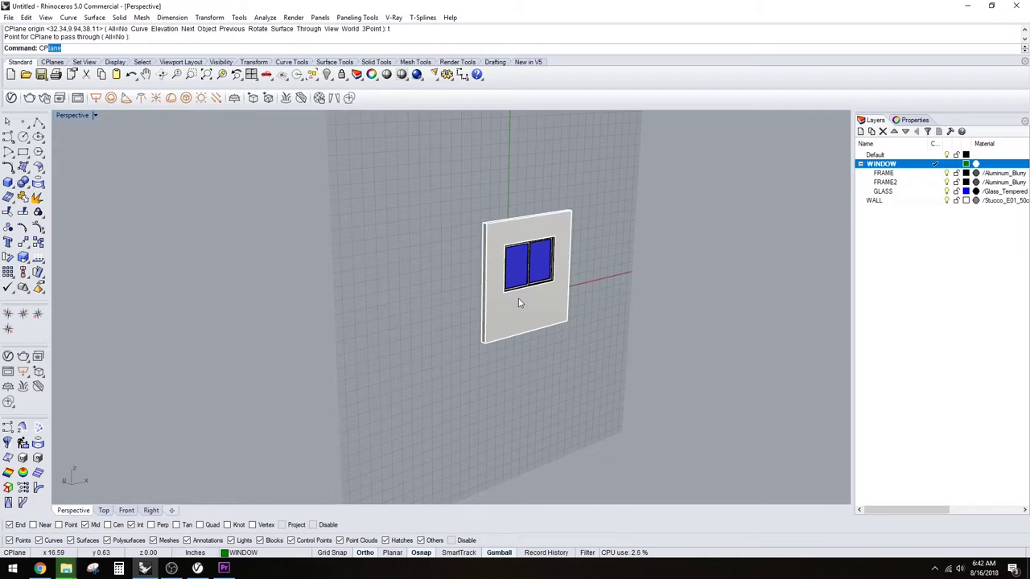
Set the construction plane to World Top.
key(Return)
text(w)
key(Return)
text(t)
key(Return)
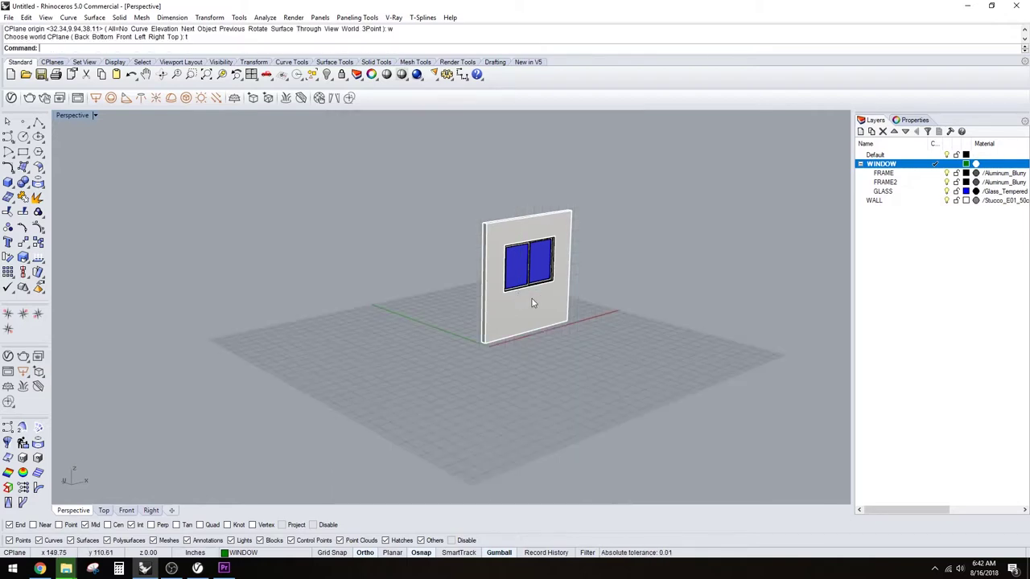
Show the hidden objects to bring back the other wall and its window.
right_drag(532, 303, 519, 301)
text(Show)
key(Return)
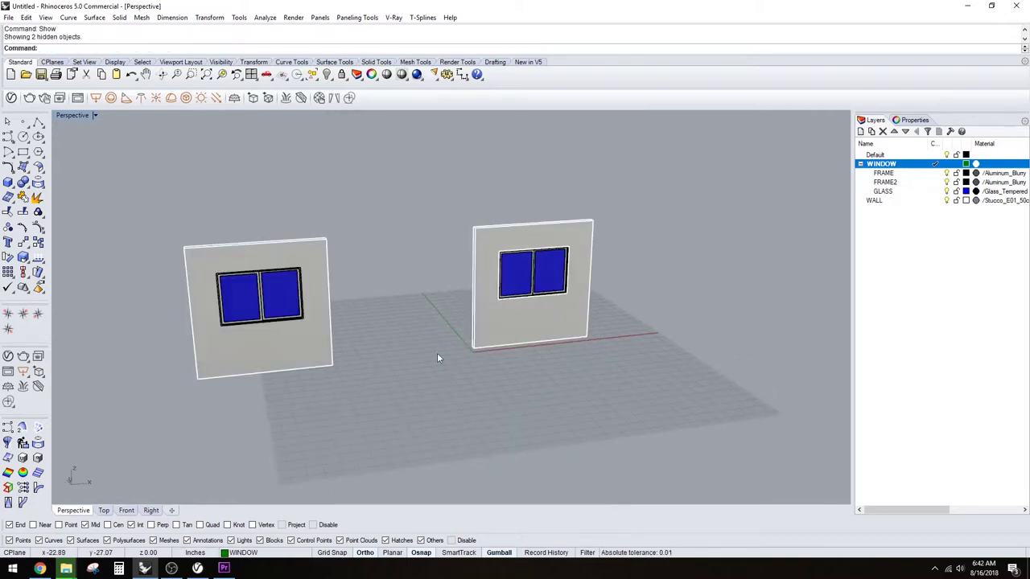
right_drag(436, 354, 435, 310)
scroll(263, 236, up, 4)
shift+right_drag(263, 236, 448, 321)
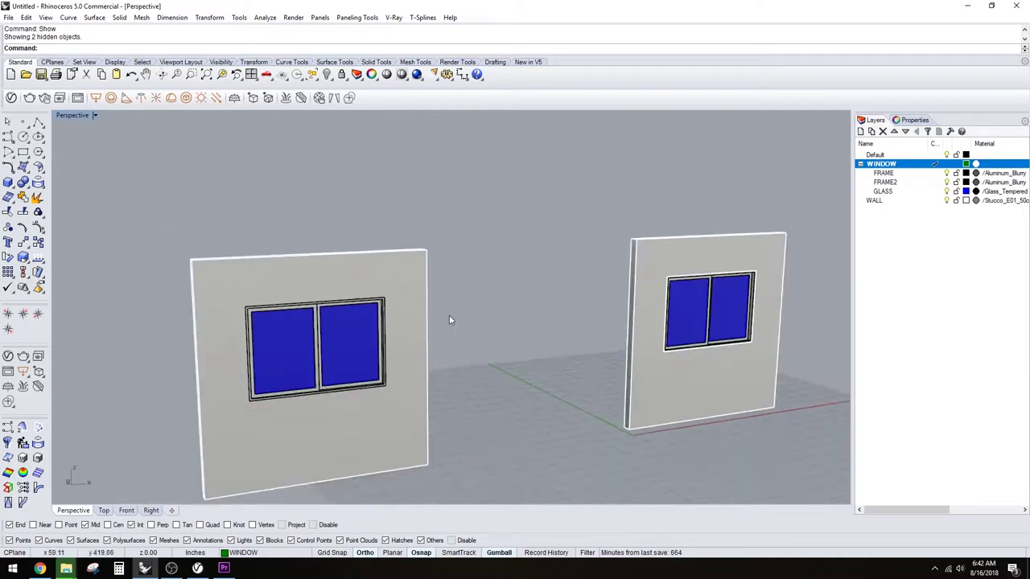
scroll(483, 314, down, 3)
right_drag(563, 295, 619, 301)
Move the new wall with its window from its lower corner to the adjacent lower corner of the other wall, joining them side by side.
click(717, 279)
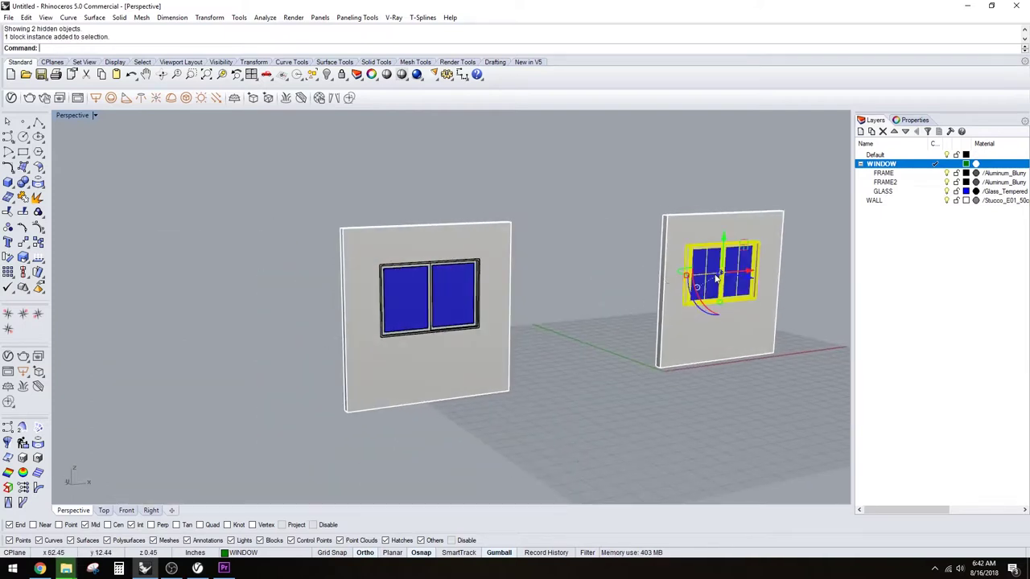
click(764, 394)
right_drag(764, 393, 568, 391)
drag(720, 412, 449, 265)
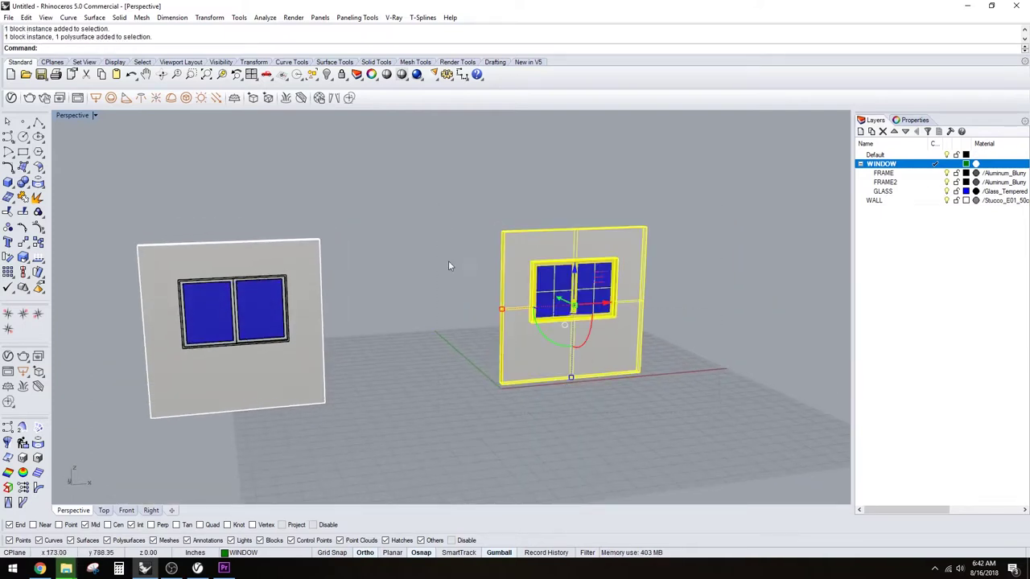
text(m)
key(Return)
click(500, 387)
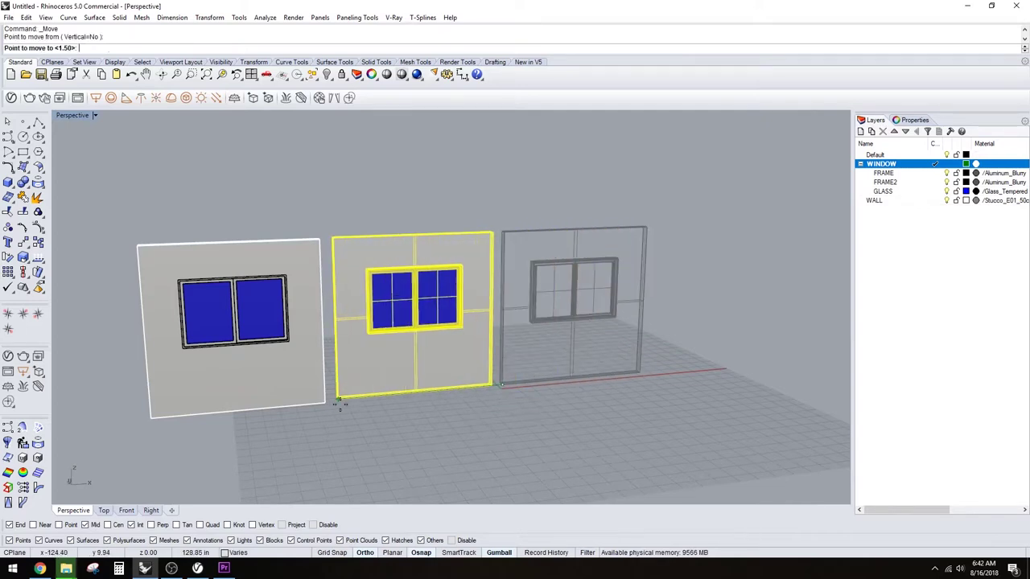
click(325, 402)
Mirror the first wall and its window about the midpoint of the second wall's bottom edge, keeping the original.
drag(315, 420, 199, 211)
text(Mirror)
key(Return)
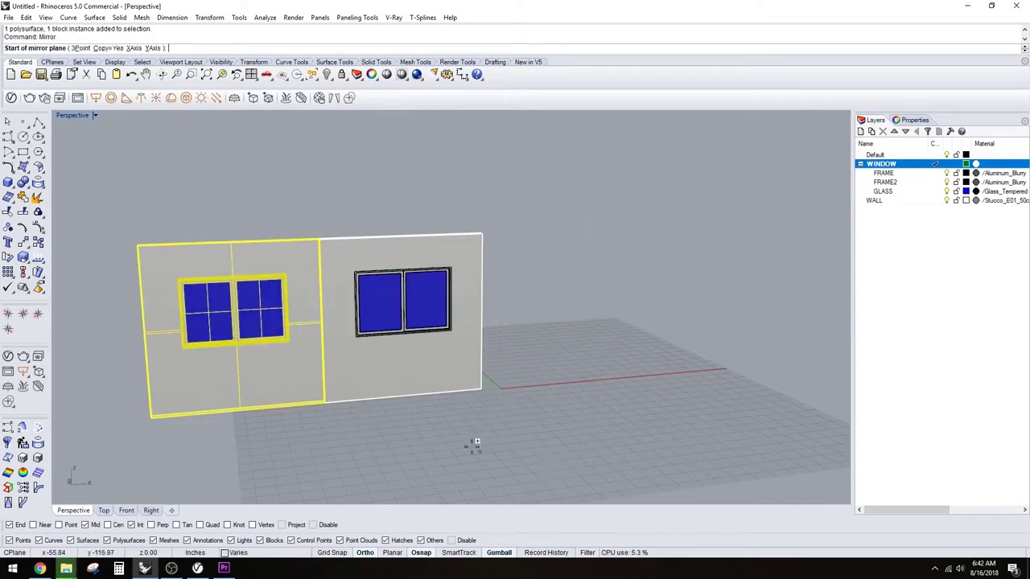
click(412, 398)
click(427, 401)
Mirror the second wall and its window about the midpoint of the third wall's bottom edge, keeping the original.
drag(440, 418, 400, 281)
right_click(568, 432)
click(552, 383)
click(554, 381)
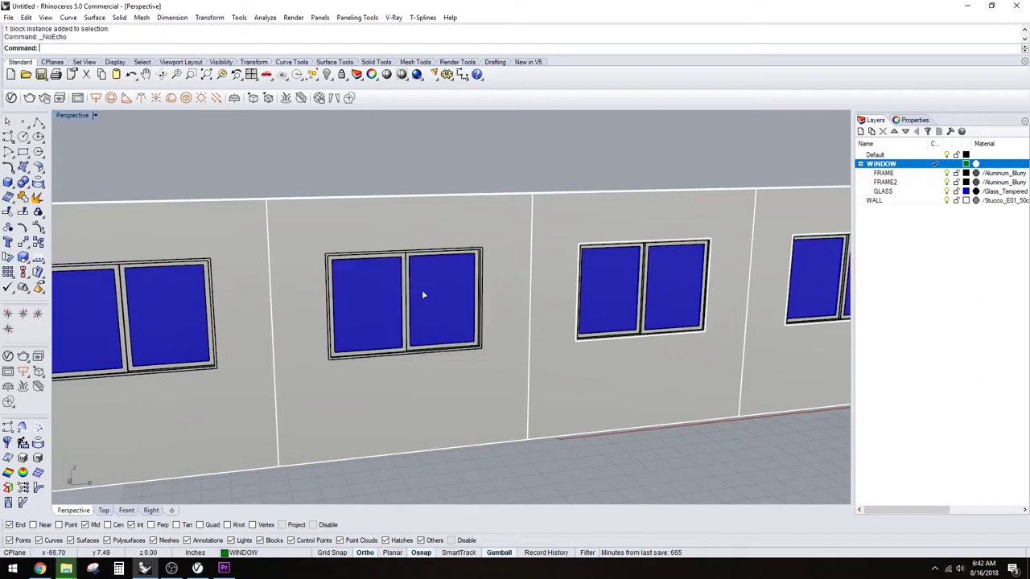
Edit the WINDOW_02 block in the second wall, sliding one sash with its glass about halfway over the other, and save the block.
double_click(422, 290)
click(442, 279)
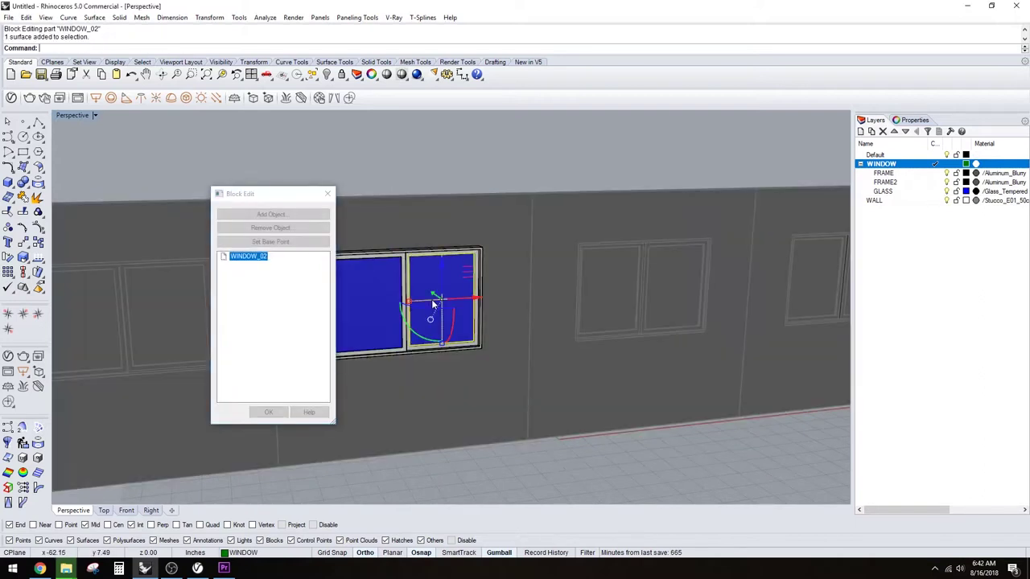
scroll(445, 275, up, 6)
shift+click(499, 259)
scroll(472, 309, down, 8)
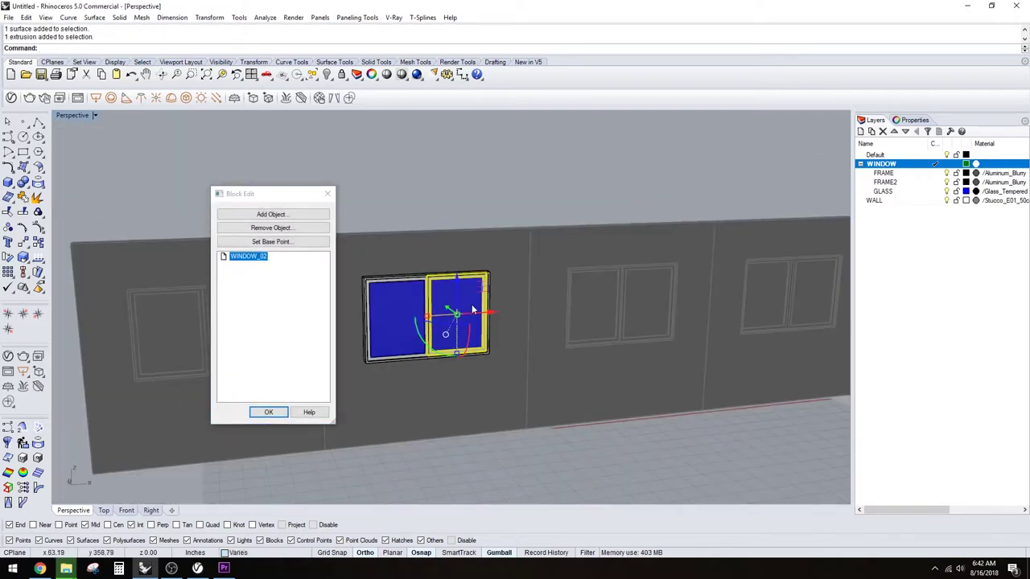
drag(476, 316, 445, 316)
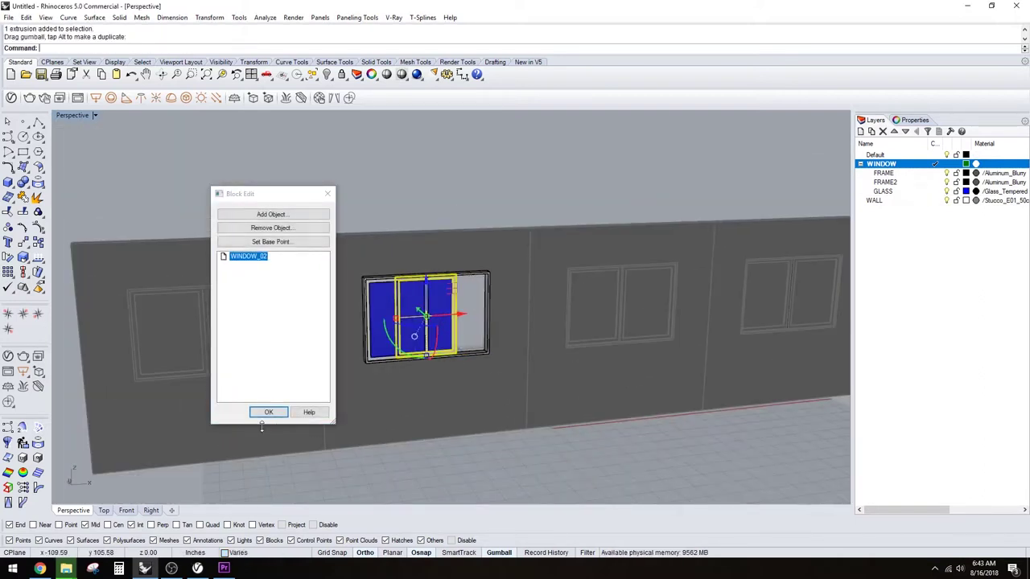
click(272, 416)
scroll(607, 438, down, 4)
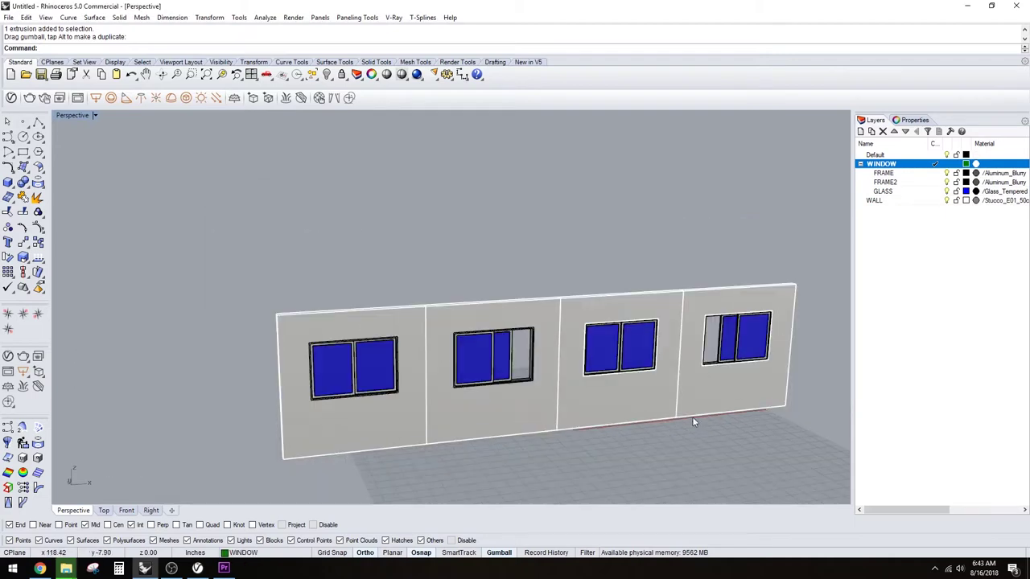
mouse_move(692, 420)
right_down()
mouse_move(605, 379)
mouse_move(680, 319)
right_up()
scroll(680, 320, up, 2)
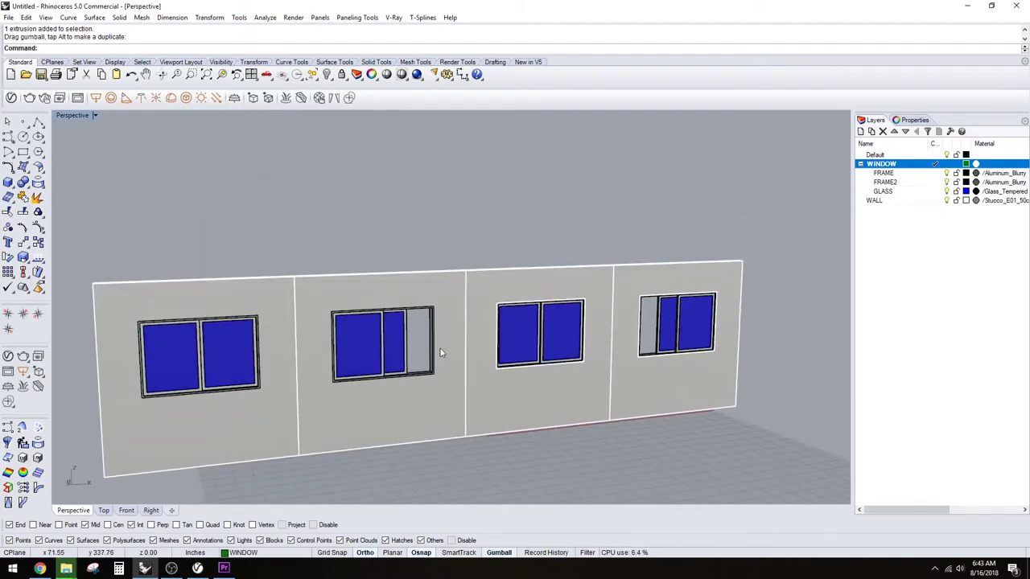
Mirror the open window block in the fourth wall about its bottom-edge midpoint and delete the original, reversing the side that opens.
scroll(670, 338, up, 3)
click(666, 346)
scroll(666, 347, up, 7)
scroll(663, 344, down, 1)
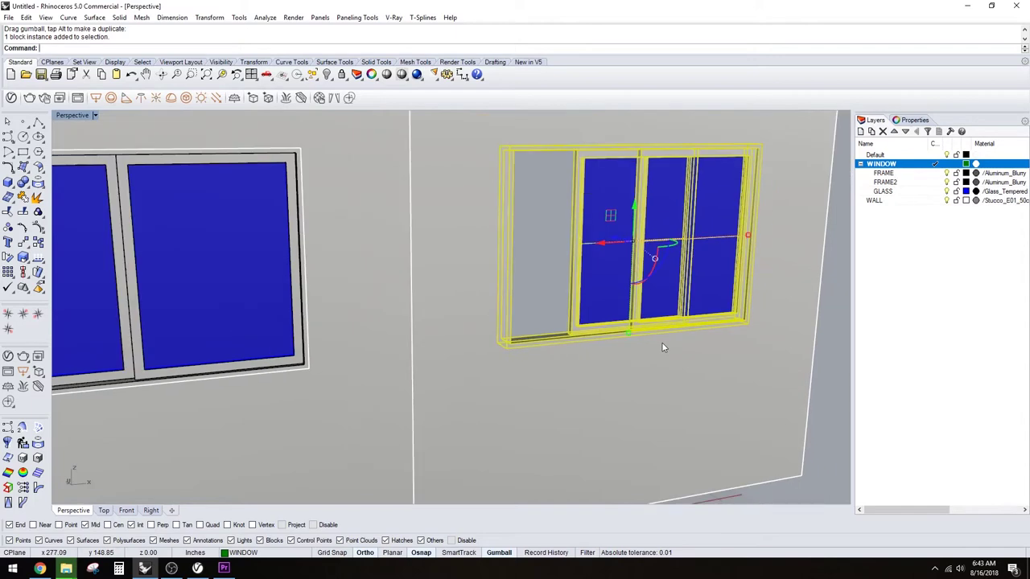
text(mi)
key(Return)
click(639, 333)
click(667, 368)
scroll(667, 368, down, 4)
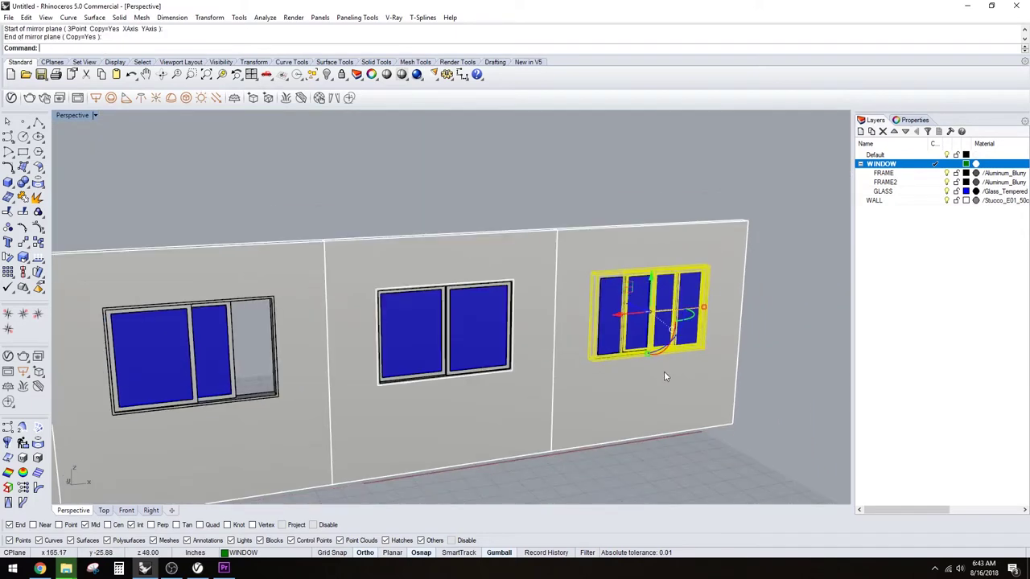
key(Delete)
Render the perspective view of all four walls with V-Ray to check the windows, and close the frame buffer.
scroll(643, 382, down, 2)
scroll(512, 383, down, 2)
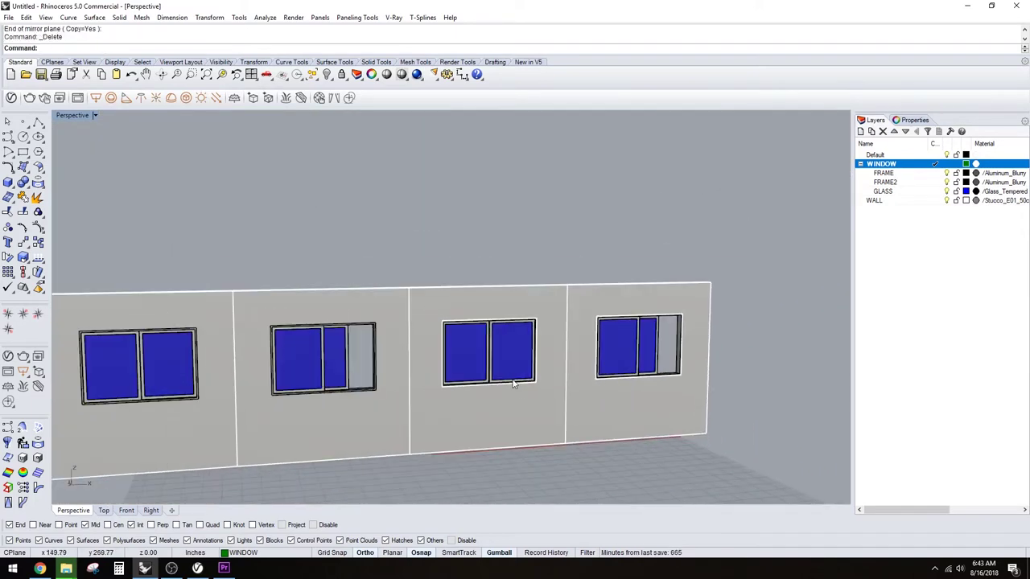
shift+right_drag(512, 384, 588, 362)
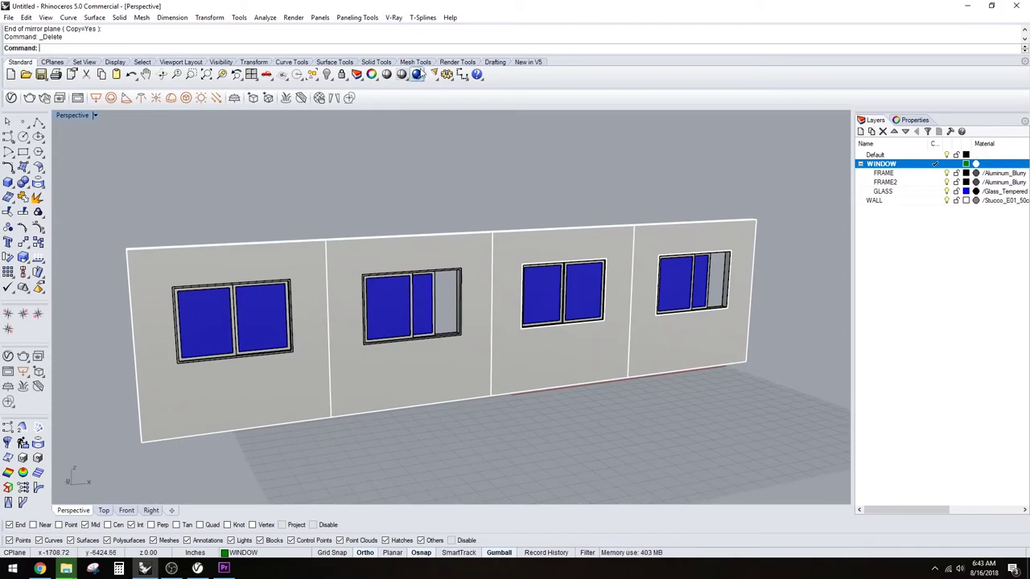
click(418, 74)
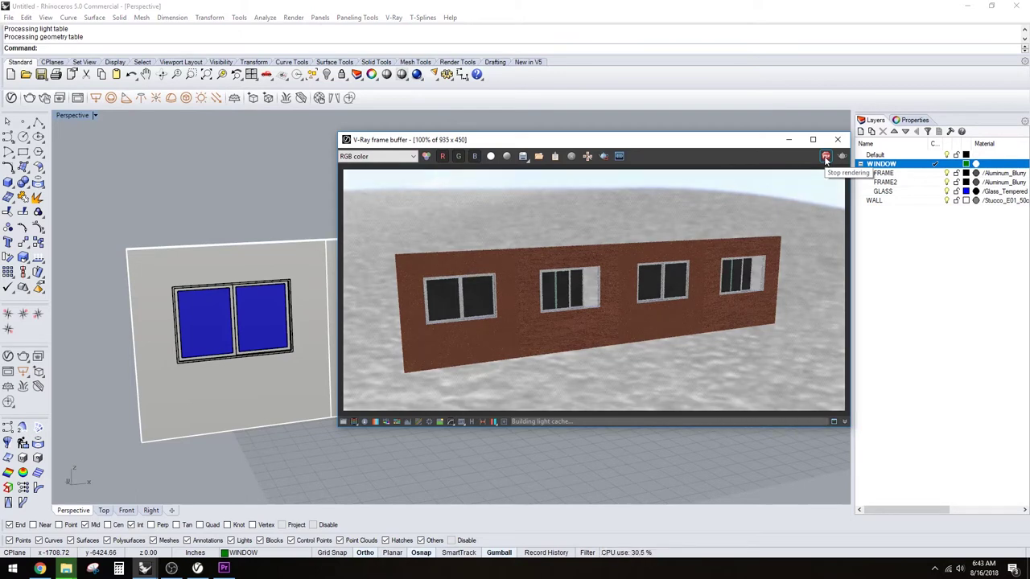
click(837, 139)
right_drag(553, 312, 533, 313)
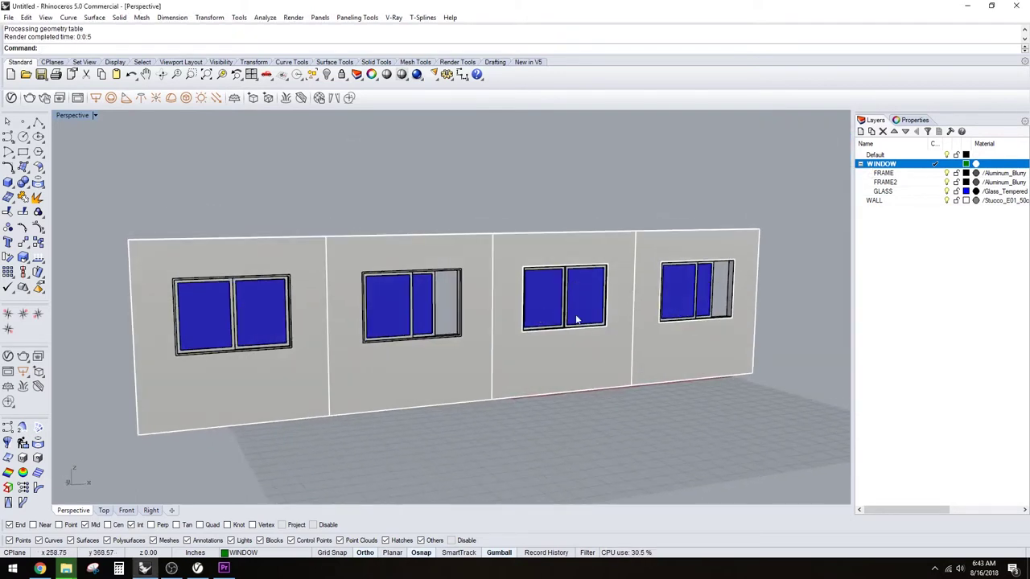
click(588, 311)
click(601, 447)
scroll(575, 294, up, 5)
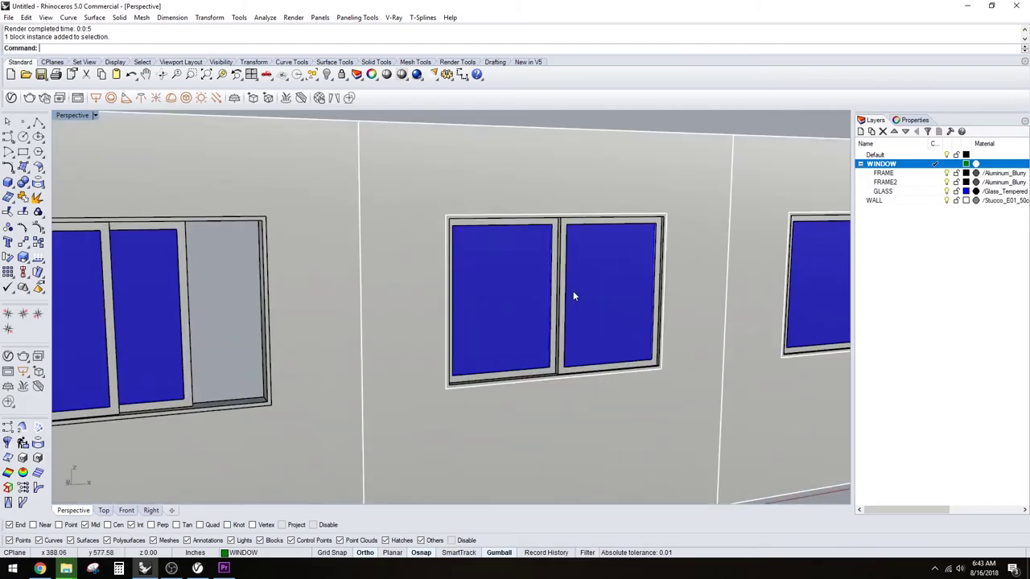